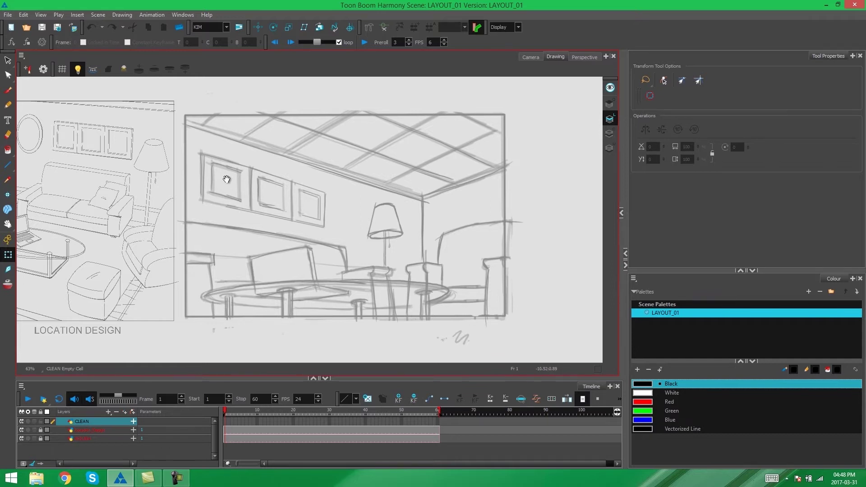
# Step: Zoom in on the location design's sofa line detail, then return to the rough layout
pyautogui.moveTo(227, 179); pyautogui.dragTo(507, 178)
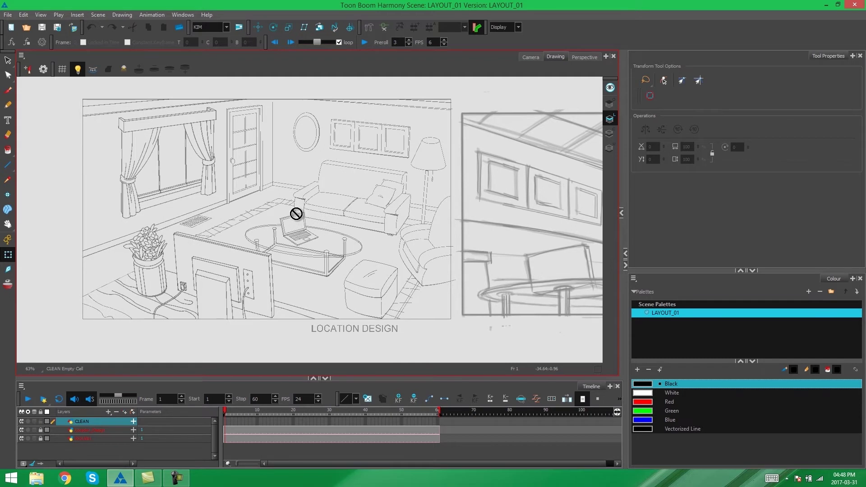
pyautogui.press('2')
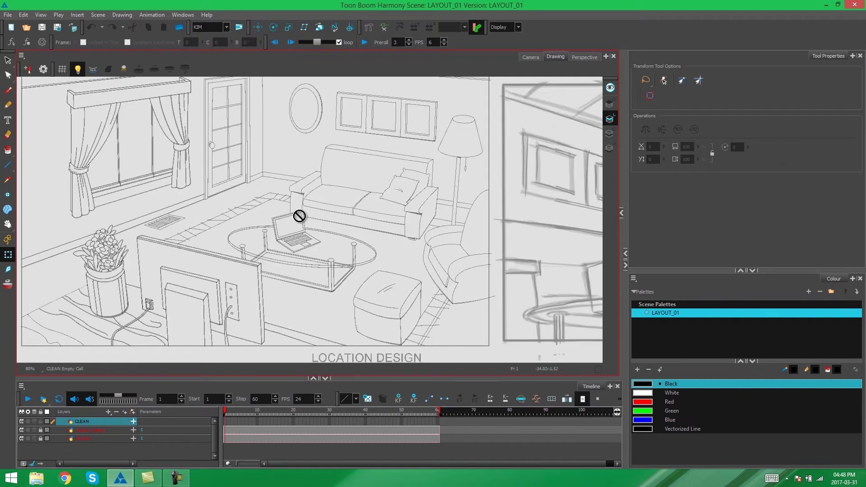
pyautogui.press('2')
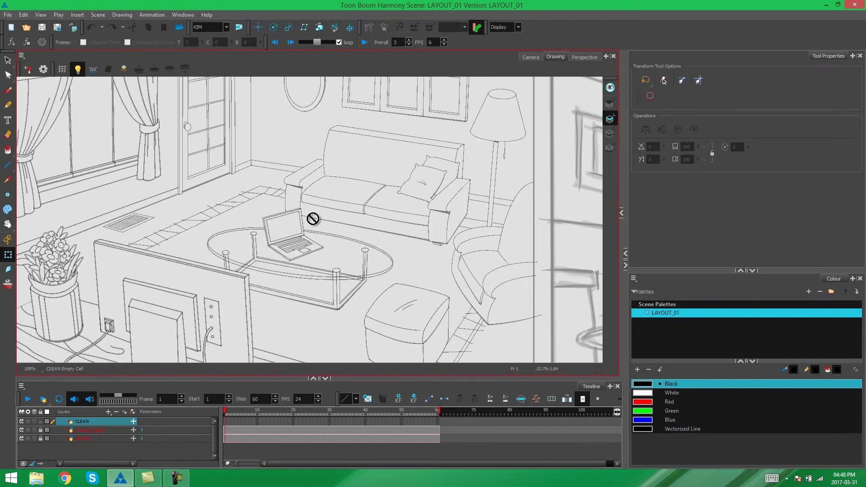
pyautogui.moveTo(313, 219); pyautogui.dragTo(217, 226)
pyautogui.press('2')
pyautogui.press('2')
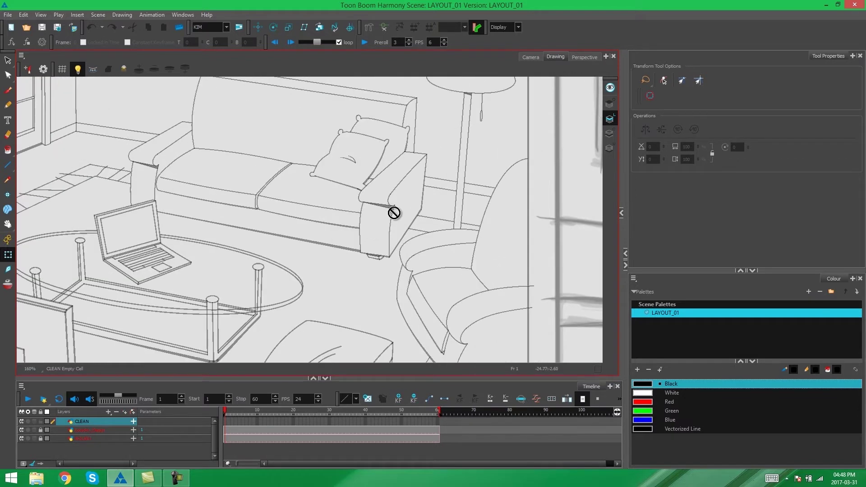
pyautogui.moveTo(351, 266); pyautogui.dragTo(300, 229)
pyautogui.press('2')
pyautogui.press('2')
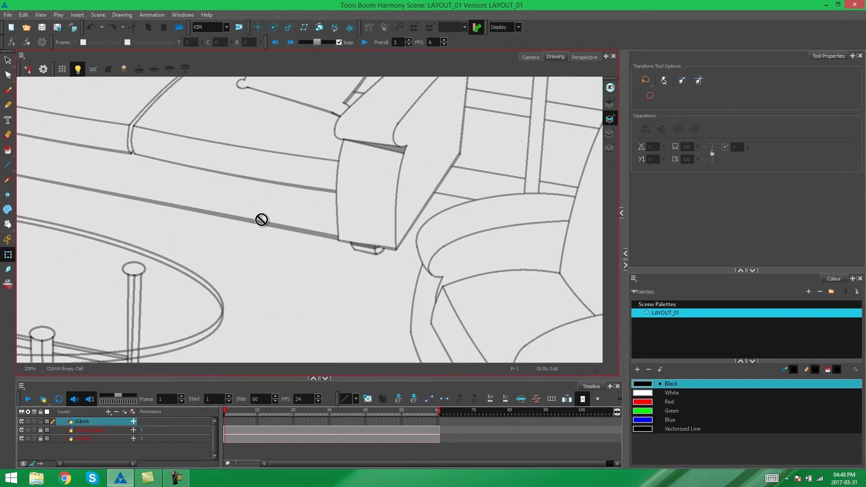
pyautogui.press('1')
pyautogui.press('1')
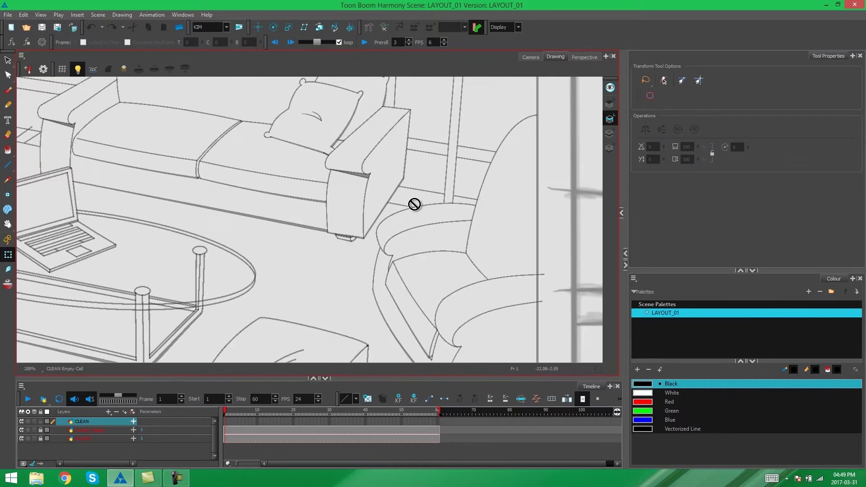
pyautogui.press('1')
pyautogui.press('1')
pyautogui.press('1')
pyautogui.press('1')
pyautogui.press('1')
pyautogui.moveTo(393, 188); pyautogui.dragTo(166, 198)
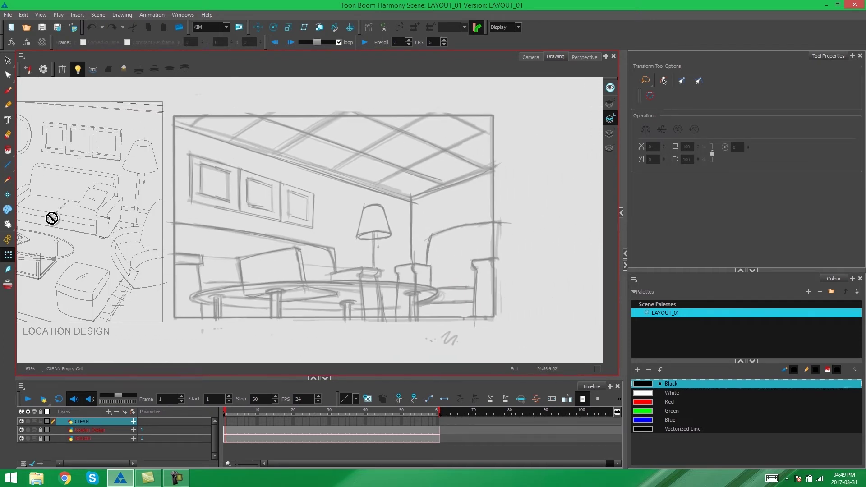
pyautogui.moveTo(363, 181); pyautogui.dragTo(354, 172)
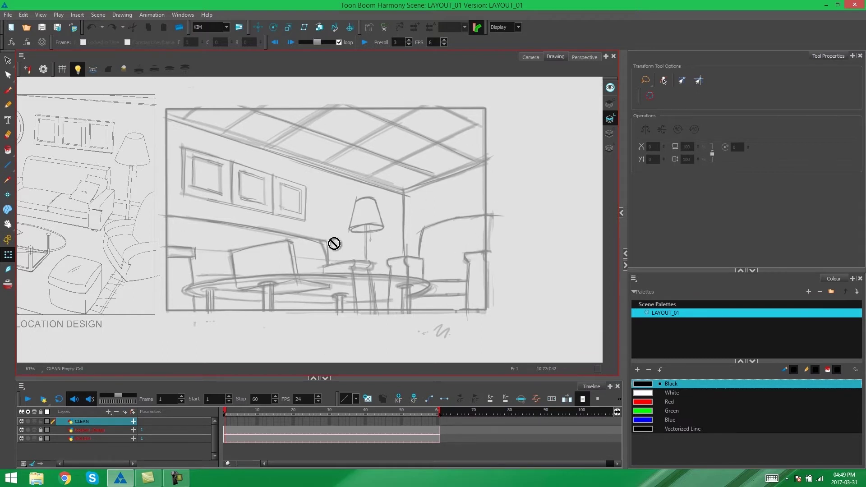
# Step: Create an empty Pencil drawing on CLEAN, extend it to frame 60, and return to frame 1
pyautogui.click(7, 106)
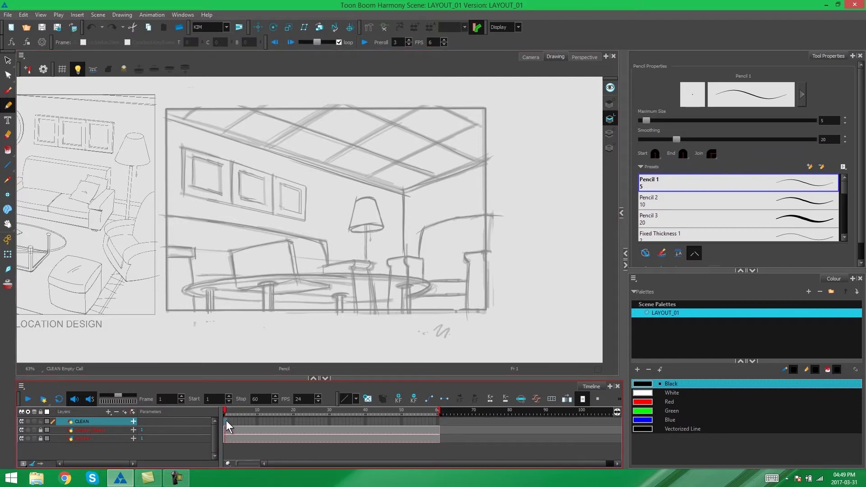
pyautogui.click(369, 400)
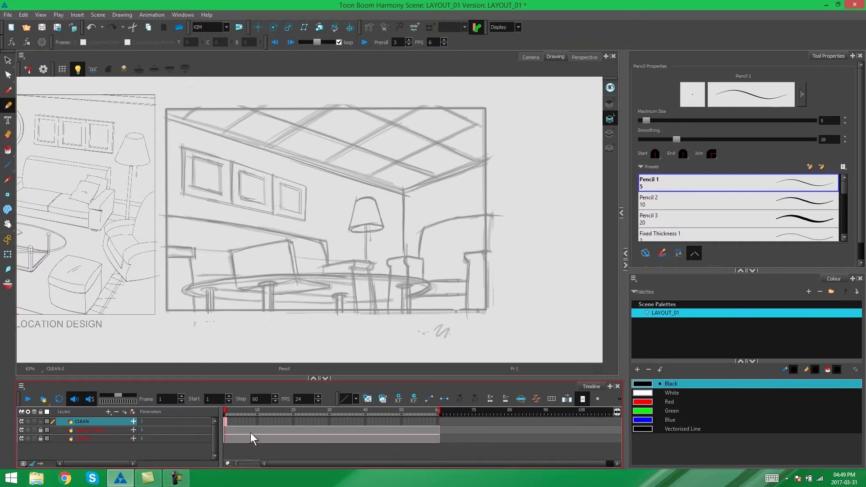
pyautogui.click(437, 420)
pyautogui.hotkey('alt', 'shift', 'r')
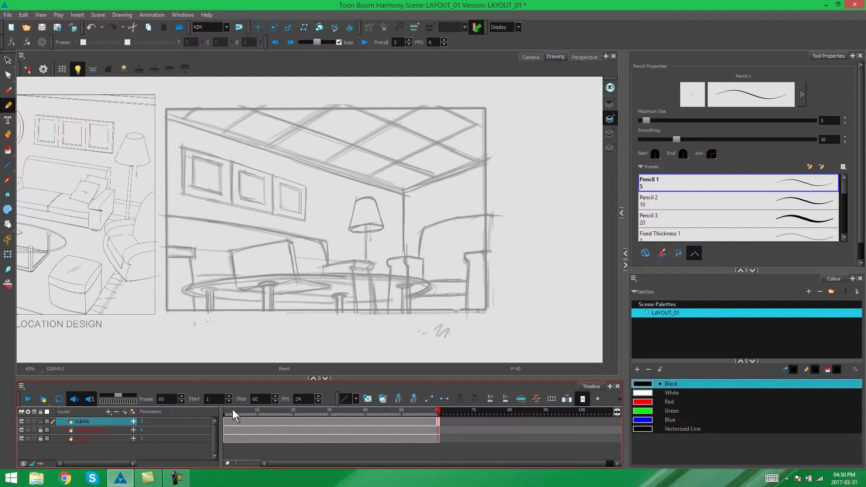
pyautogui.click(225, 413)
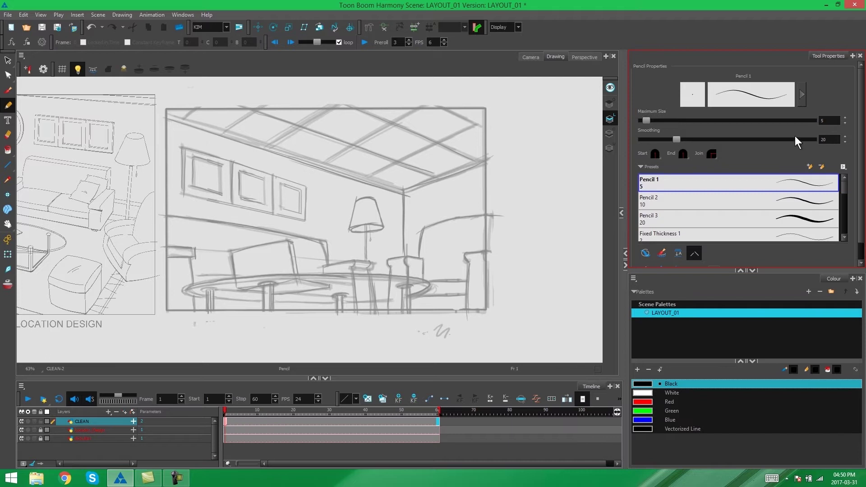
# Step: In Pencil Properties, set Maximum Size to 6 and Minimum Size to 100
pyautogui.click(801, 96)
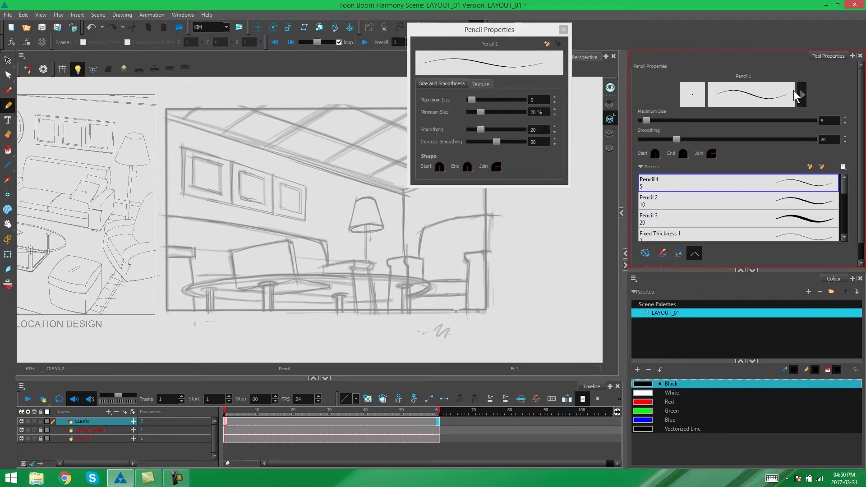
pyautogui.moveTo(498, 32); pyautogui.dragTo(513, 53)
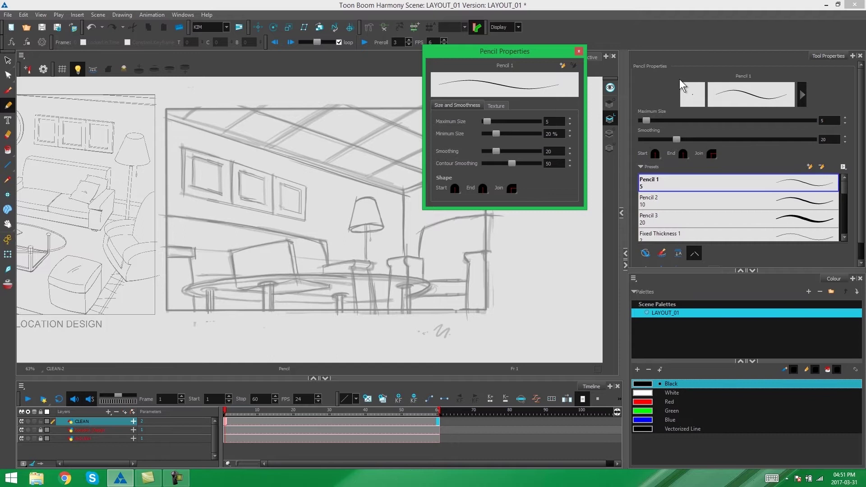
pyautogui.moveTo(514, 55); pyautogui.dragTo(536, 52)
pyautogui.click(570, 118)
pyautogui.press('BackSpace')
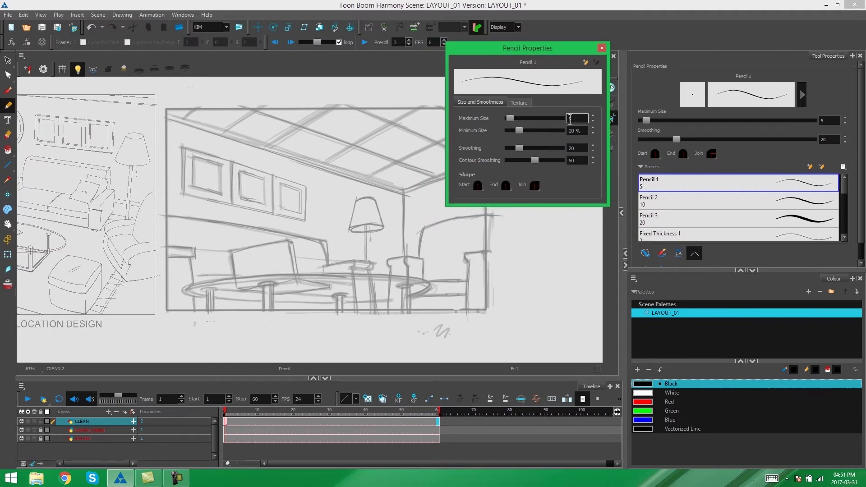
pyautogui.write('5')
pyautogui.press('Return')
pyautogui.moveTo(577, 118); pyautogui.dragTo(559, 116)
pyautogui.click(573, 118)
pyautogui.press('Tab')
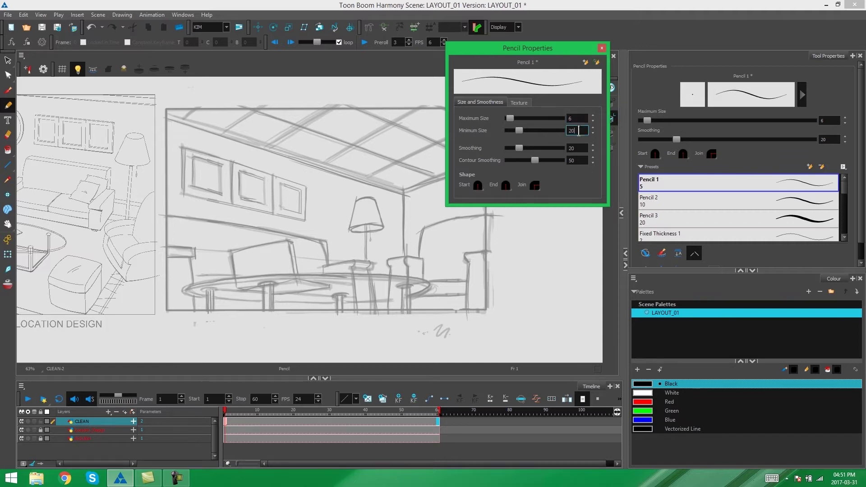
pyautogui.write('100')
pyautogui.click(477, 186)
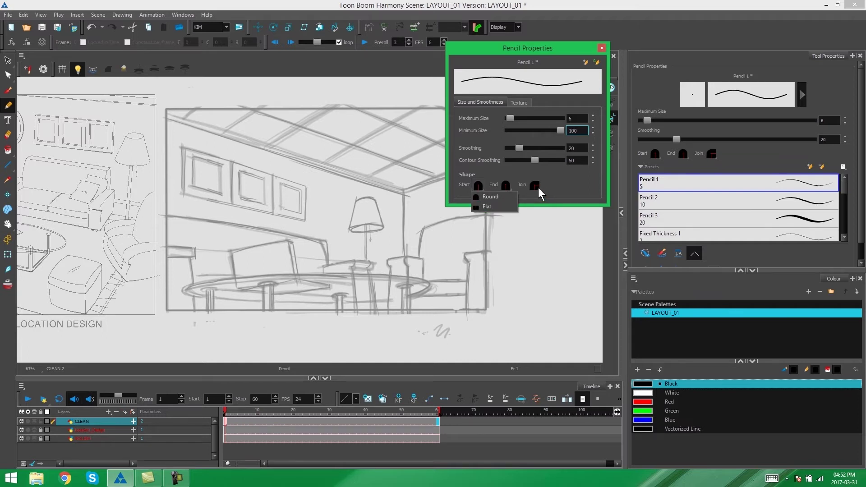
pyautogui.click(488, 207)
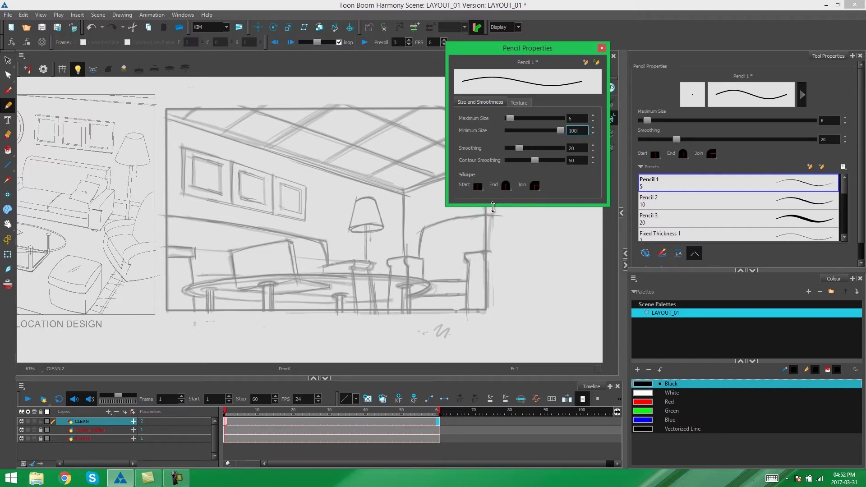
pyautogui.click(536, 186)
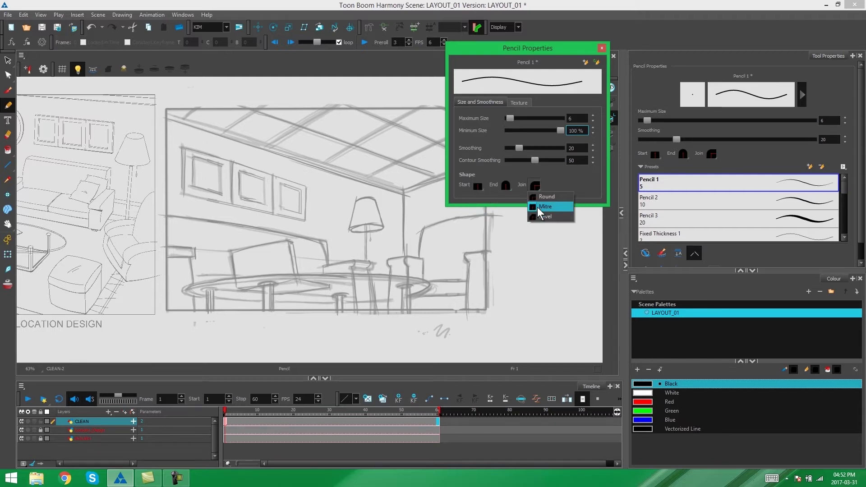
pyautogui.click(479, 189)
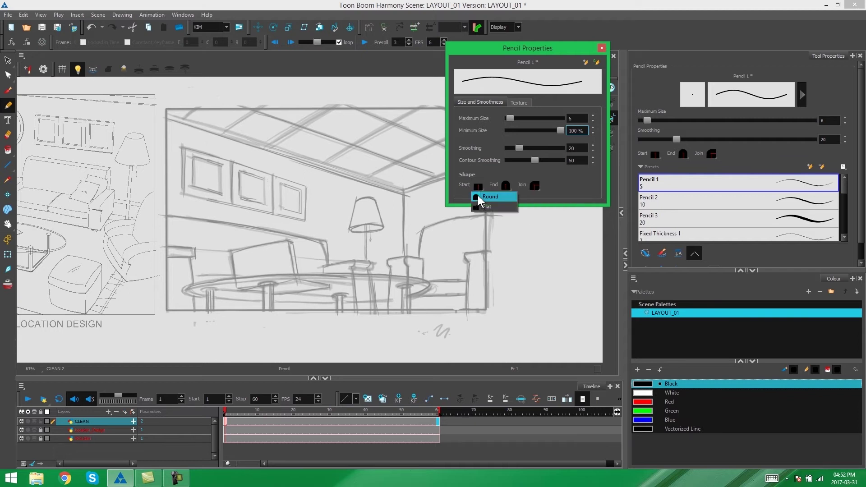
pyautogui.click(482, 197)
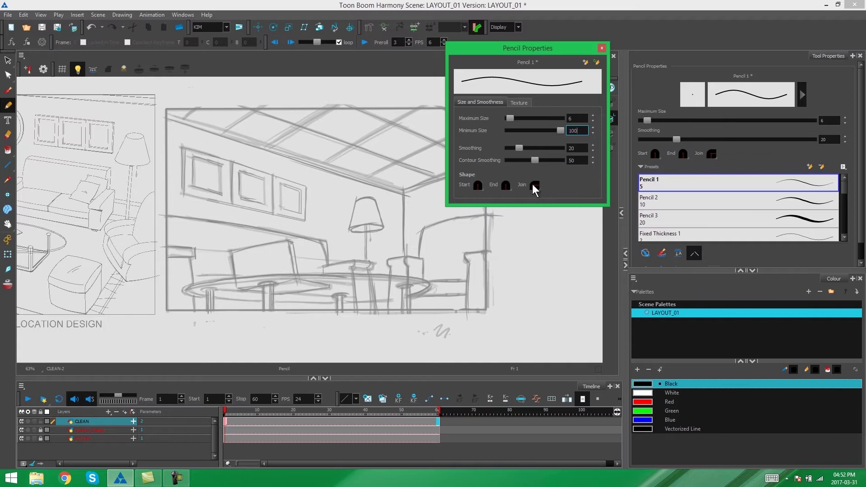
# Step: Close Pencil Properties, try the Fixed Thickness 1 preset, then reselect the Pencil 1 preset
pyautogui.click(603, 48)
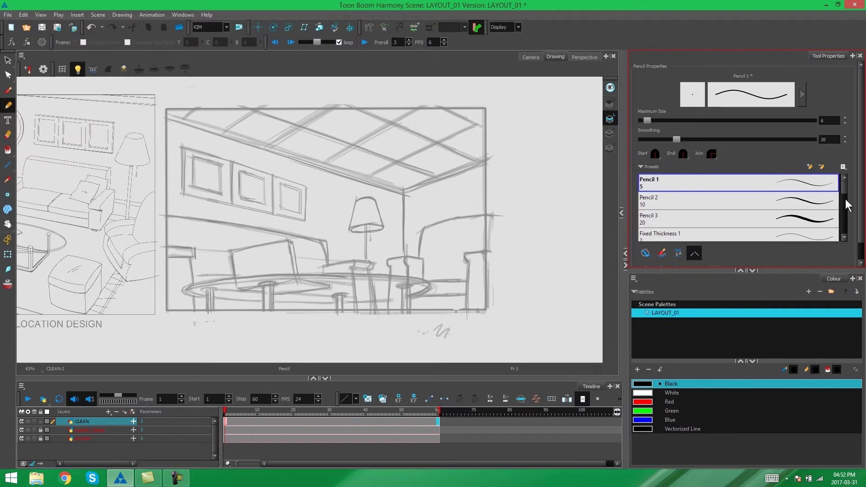
pyautogui.scroll(-1, 845, 197)
pyautogui.scroll(-2, 846, 200)
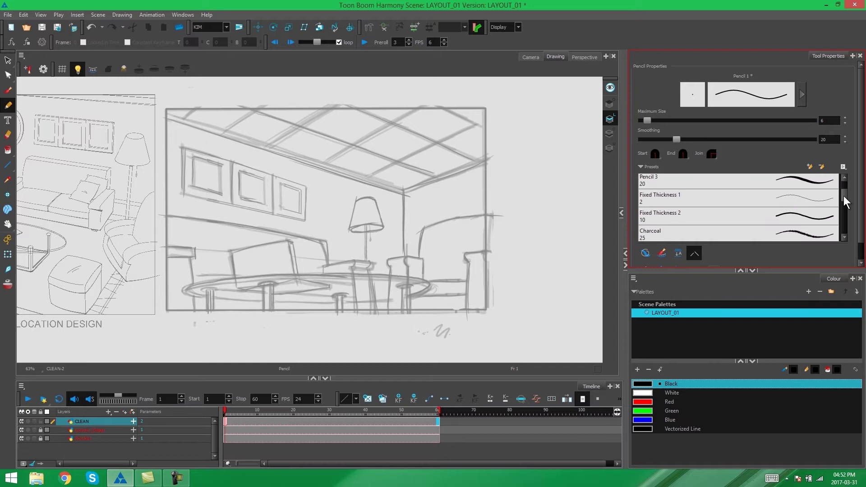
pyautogui.click(690, 198)
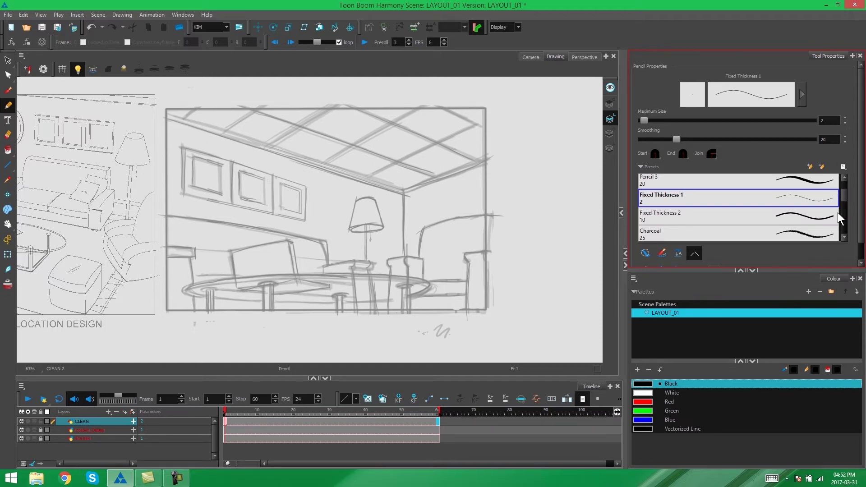
pyautogui.scroll(2, 845, 199)
pyautogui.scroll(2, 845, 198)
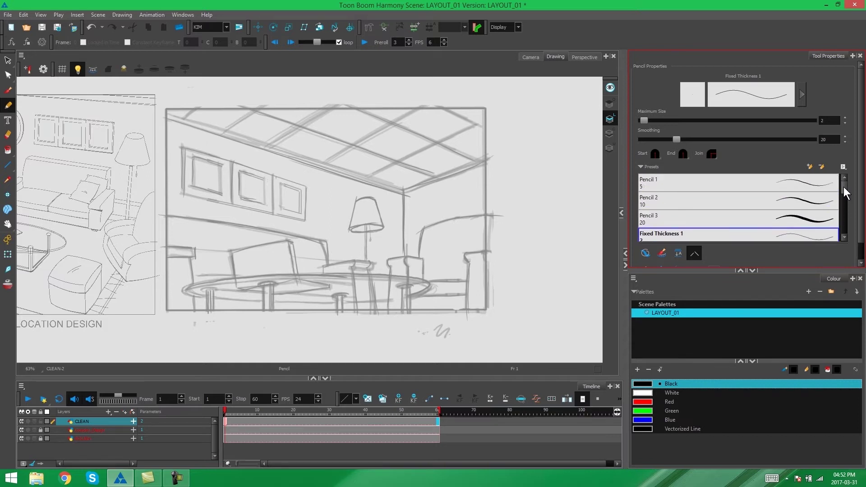
pyautogui.click(712, 179)
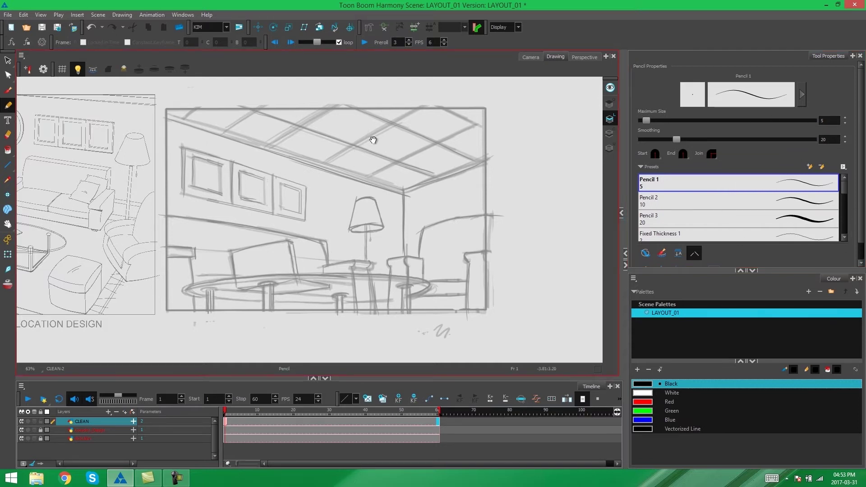
# Step: Trace the left ceiling edge in black, redrawing it after an undo, then the right ceiling edge
pyautogui.moveTo(374, 140)
pyautogui.mouseDown()
pyautogui.moveTo(380, 132)
pyautogui.moveTo(408, 135)
pyautogui.moveTo(400, 132)
pyautogui.mouseUp()
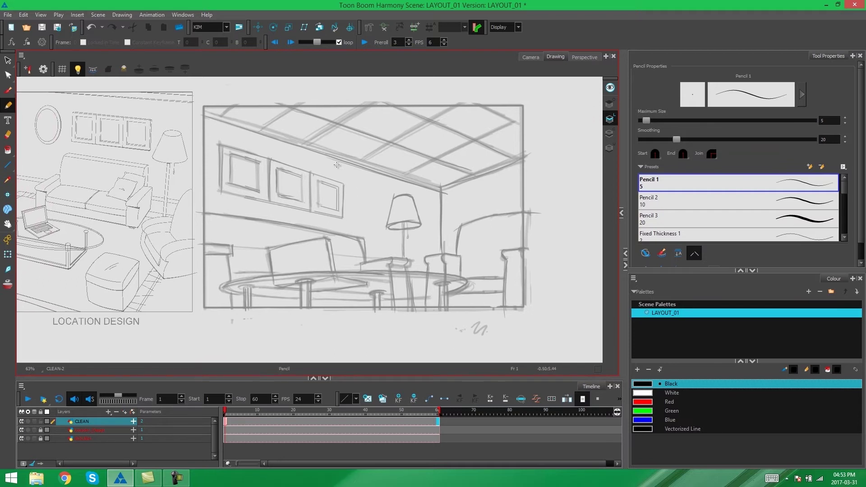
pyautogui.moveTo(337, 165)
pyautogui.mouseDown()
pyautogui.moveTo(304, 139)
pyautogui.moveTo(303, 156)
pyautogui.mouseUp()
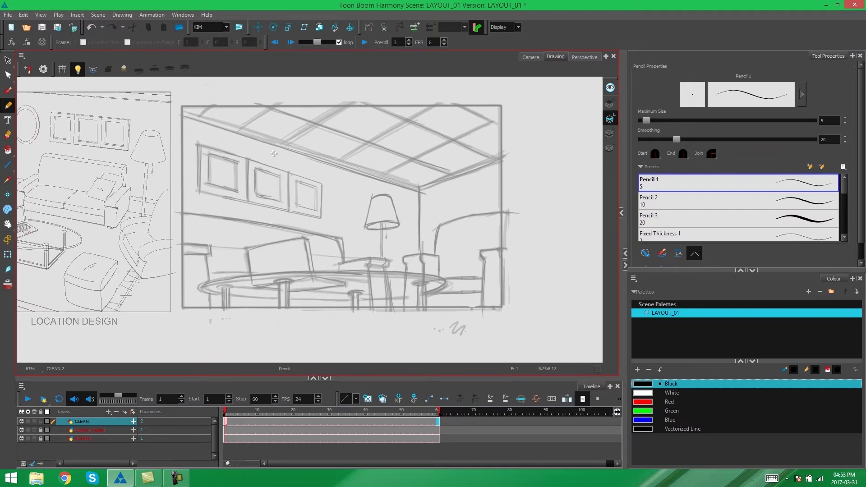
pyautogui.moveTo(184, 114); pyautogui.dragTo(361, 187)
pyautogui.hotkey('ctrl', 'z')
pyautogui.moveTo(181, 115)
pyautogui.mouseDown()
pyautogui.moveTo(372, 168)
pyautogui.moveTo(419, 191)
pyautogui.mouseUp()
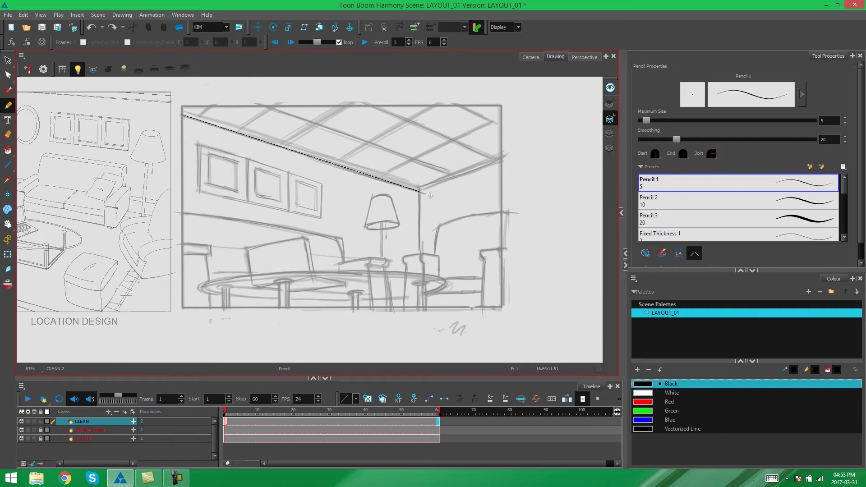
pyautogui.scroll(3, 424, 167)
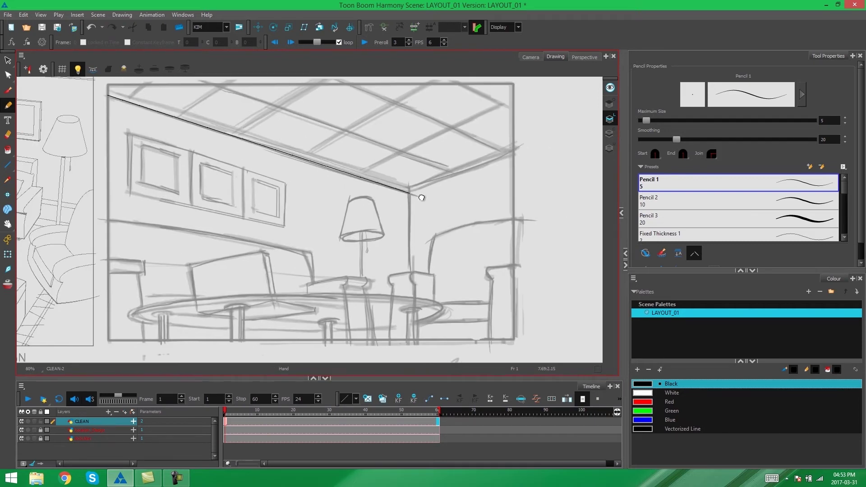
pyautogui.moveTo(402, 191); pyautogui.dragTo(515, 152)
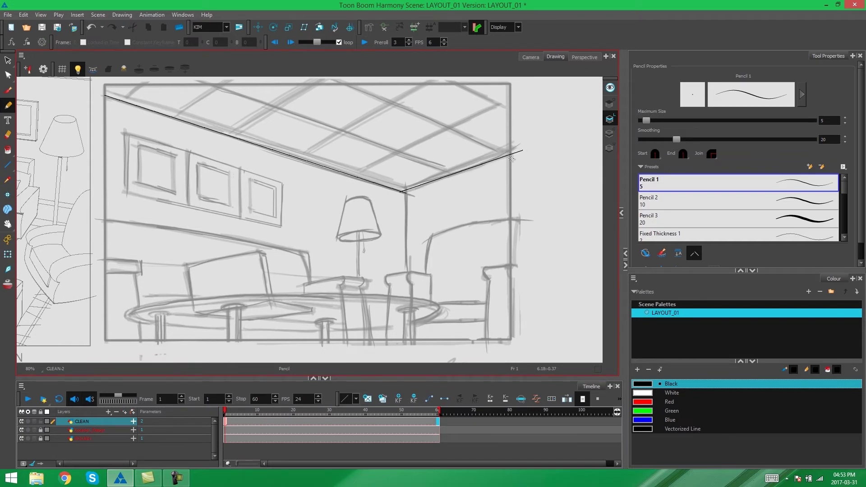
pyautogui.scroll(5, 443, 182)
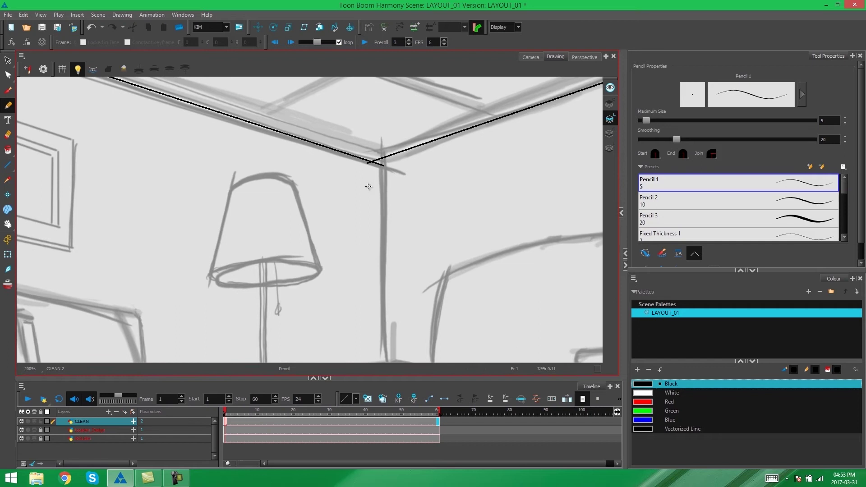
pyautogui.scroll(3, 376, 188)
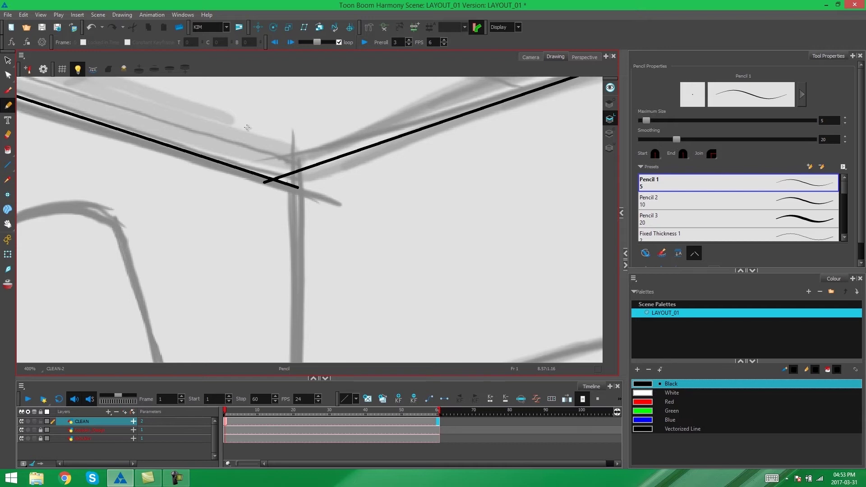
# Step: With Contour Editor and Snap to Contour on, drag the right ceiling line's end onto the left line's end
pyautogui.click(8, 75)
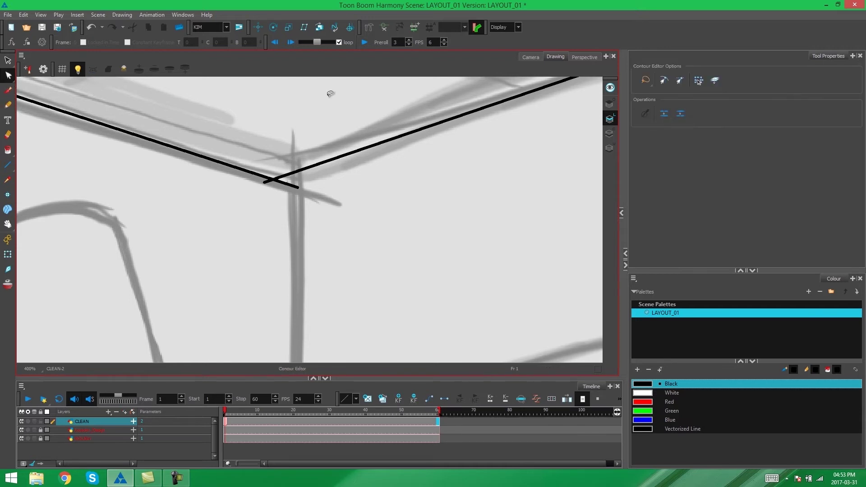
pyautogui.click(664, 80)
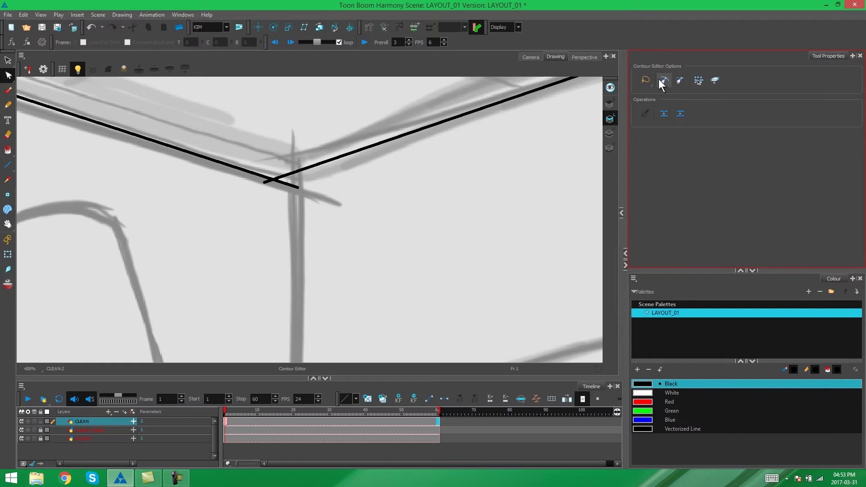
pyautogui.click(269, 183)
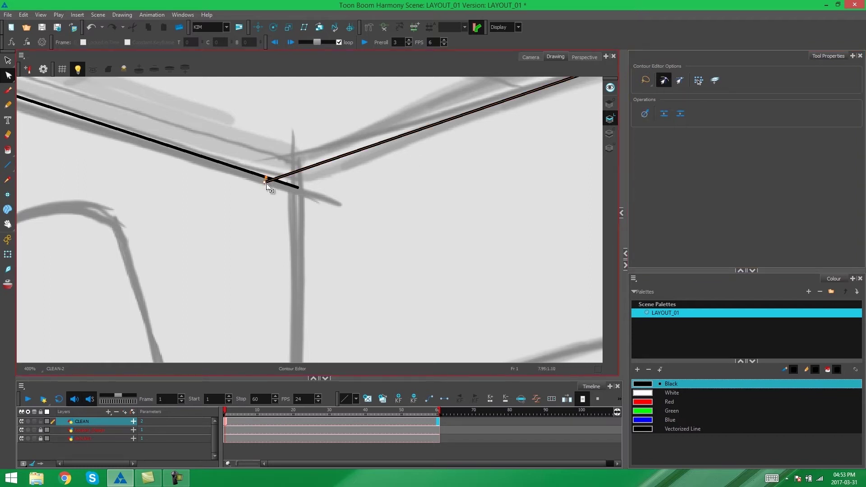
pyautogui.moveTo(267, 184); pyautogui.dragTo(298, 187)
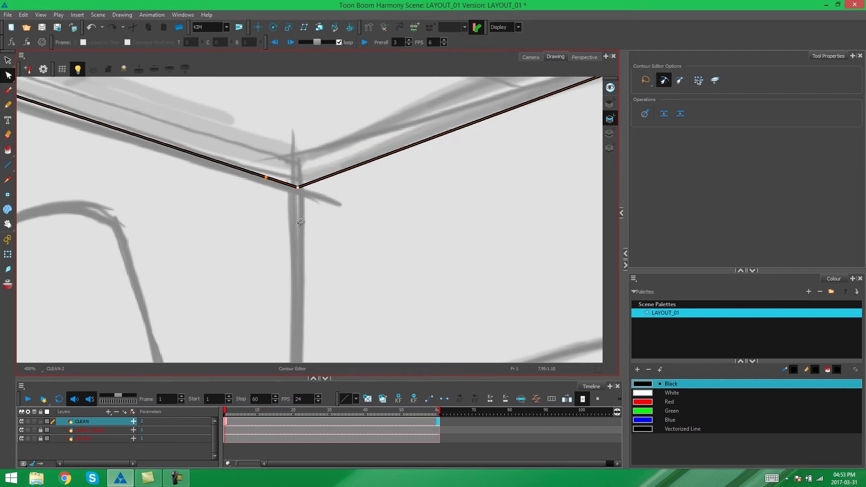
pyautogui.click(324, 226)
pyautogui.scroll(-5, 342, 228)
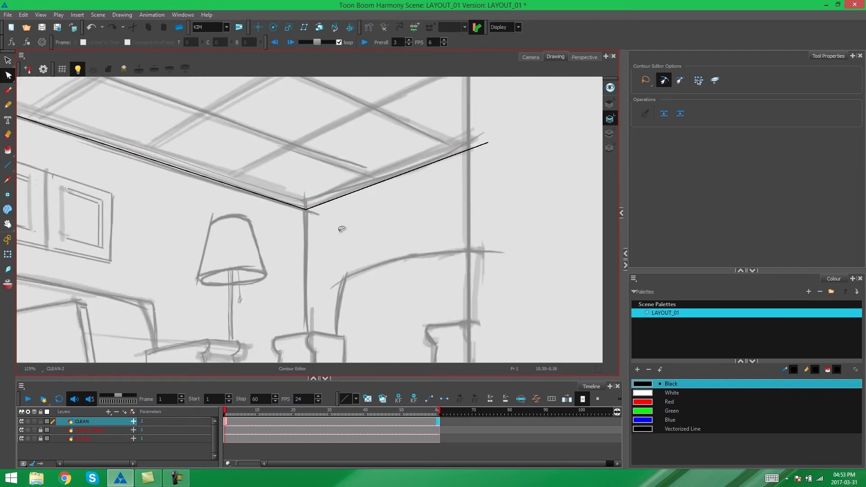
pyautogui.scroll(-1, 341, 228)
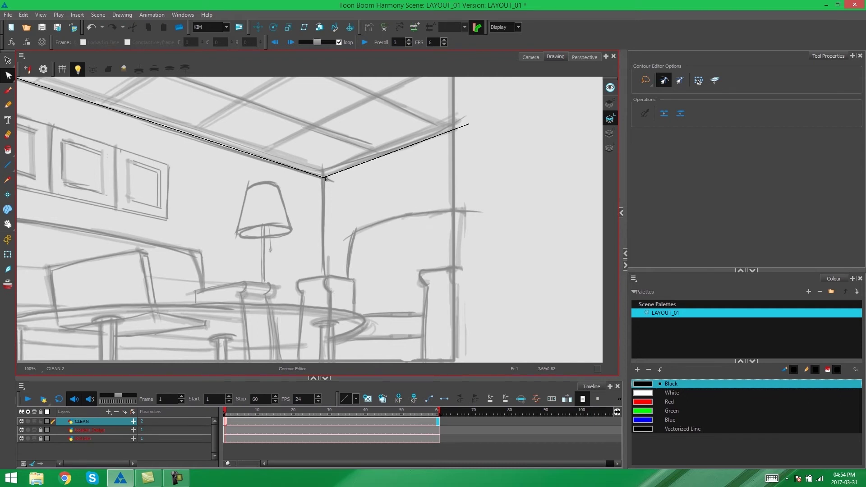
pyautogui.scroll(-2, 340, 225)
# Step: Draw a vertical pencil line down the wall corner from the ceiling junction
pyautogui.scroll(1, 370, 212)
pyautogui.hotkey('alt', '/')
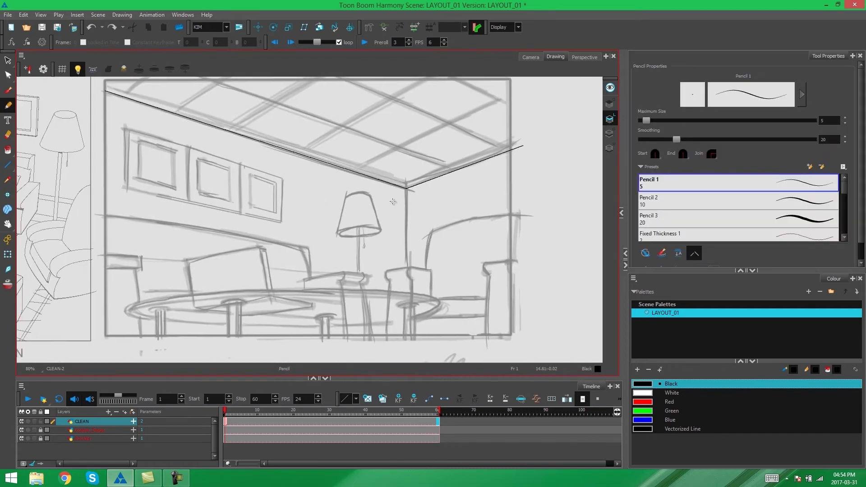
pyautogui.scroll(2, 406, 195)
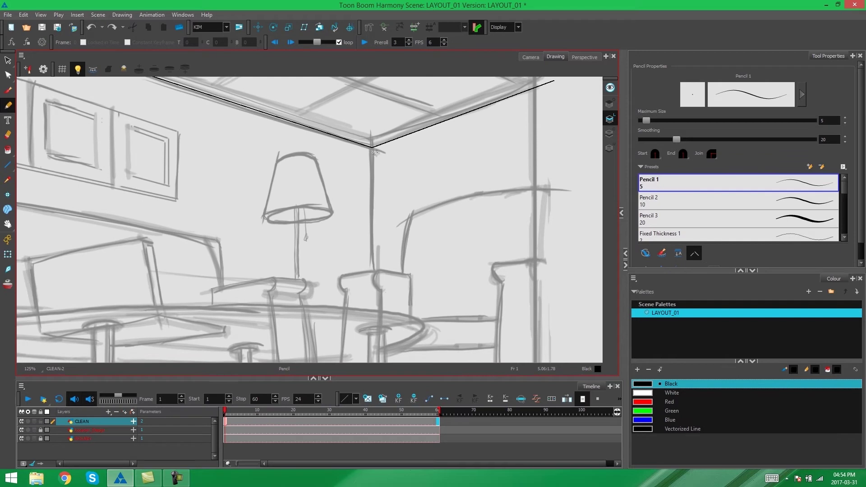
pyautogui.moveTo(373, 149); pyautogui.dragTo(373, 272)
pyautogui.scroll(5, 392, 192)
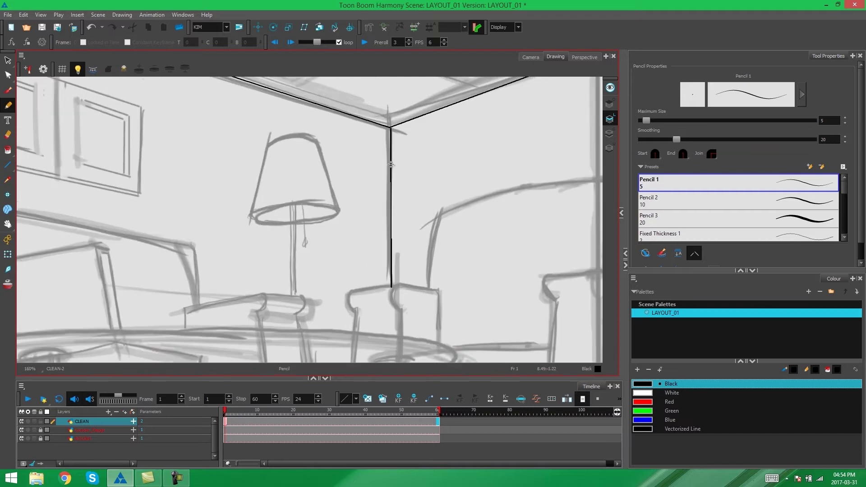
# Step: Select the vertical corner line to check it, then zoom back out to the room sketch
pyautogui.click(9, 60)
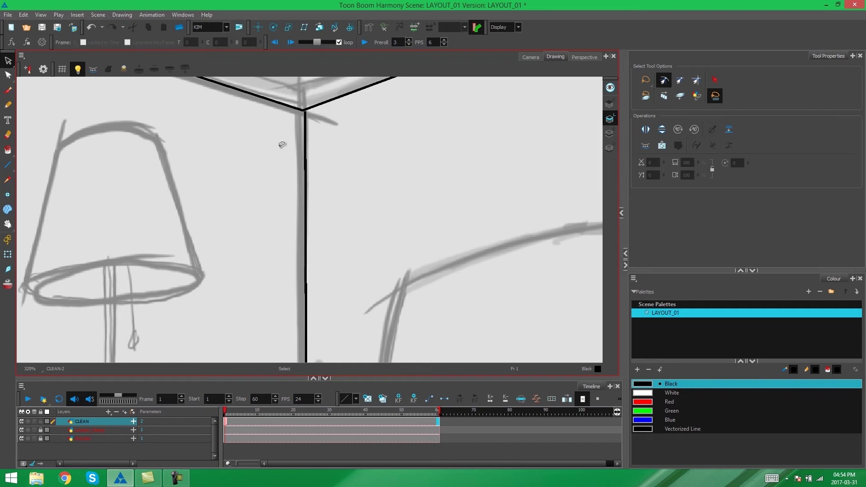
pyautogui.scroll(1, 324, 152)
pyautogui.click(326, 168)
pyautogui.scroll(1, 333, 166)
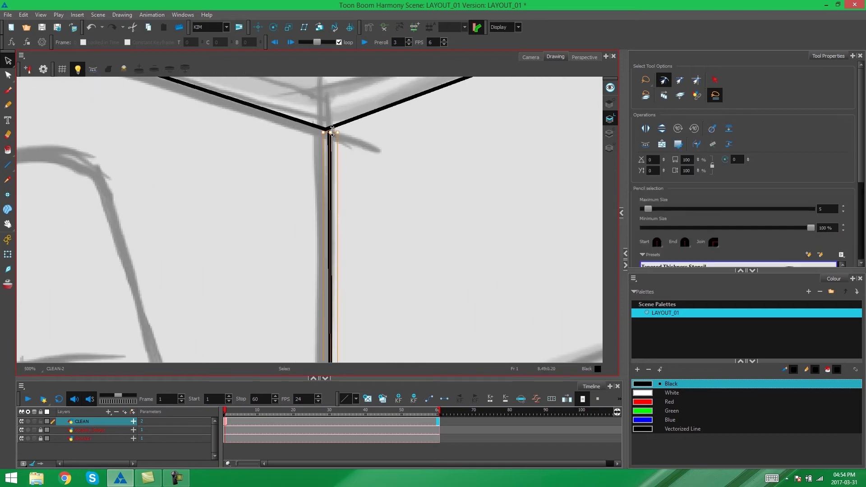
pyautogui.scroll(1, 332, 131)
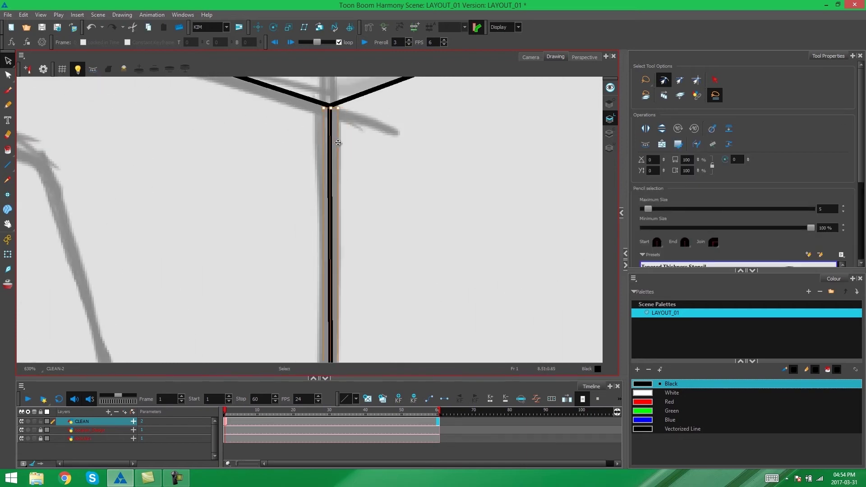
pyautogui.press('Escape')
pyautogui.scroll(-8, 352, 203)
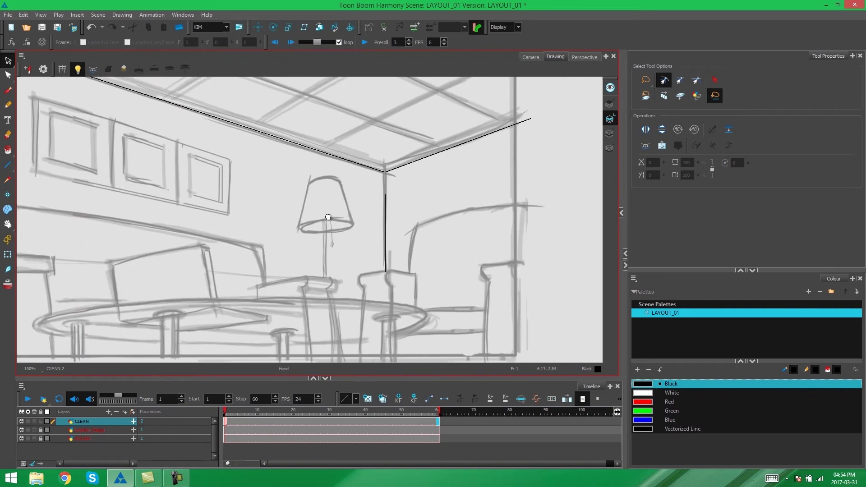
pyautogui.scroll(3, 328, 217)
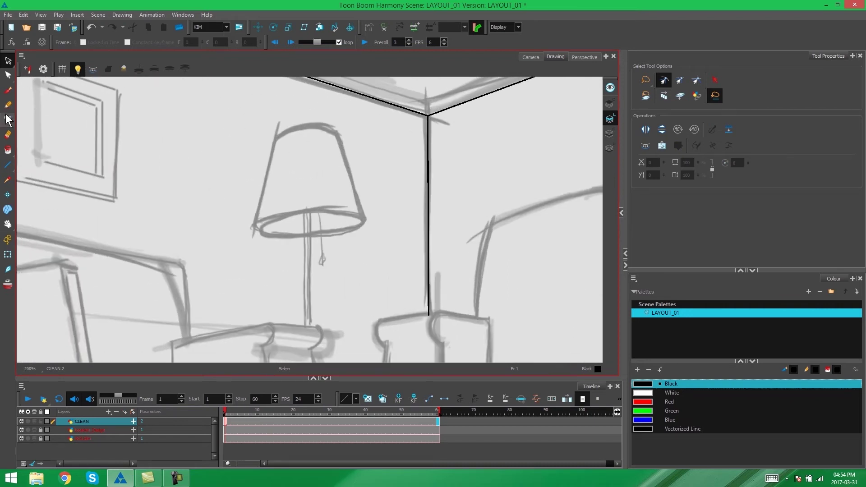
# Step: Zoom into the lamp and draw a straight black line across the shade top, redrawn after an undo
pyautogui.click(8, 105)
pyautogui.scroll(1, 342, 151)
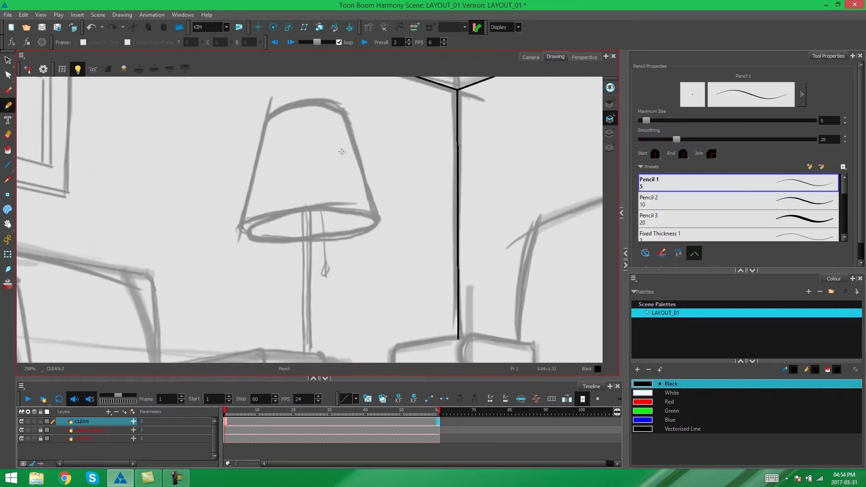
pyautogui.scroll(3, 342, 151)
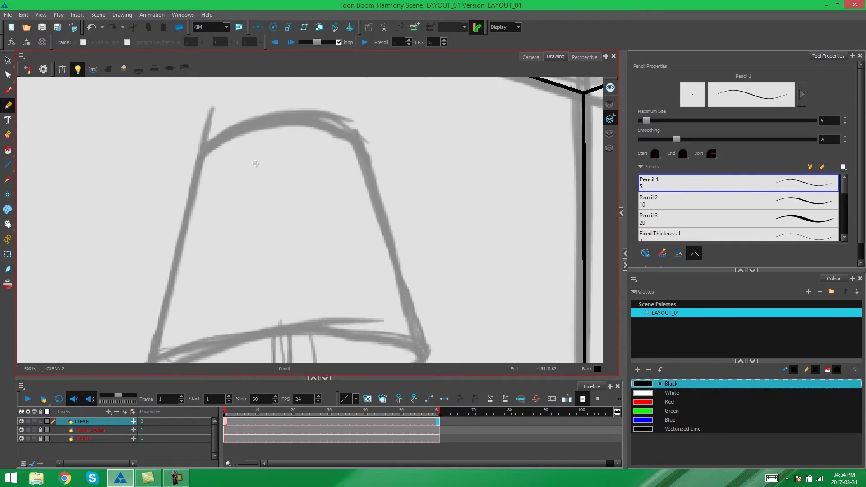
pyautogui.moveTo(203, 152)
pyautogui.mouseDown()
pyautogui.moveTo(242, 128)
pyautogui.moveTo(355, 158)
pyautogui.mouseUp()
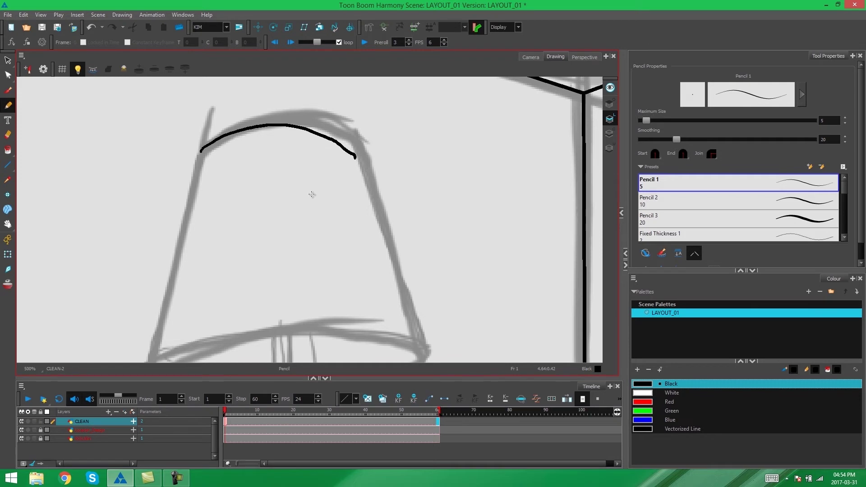
pyautogui.hotkey('ctrl', 'z')
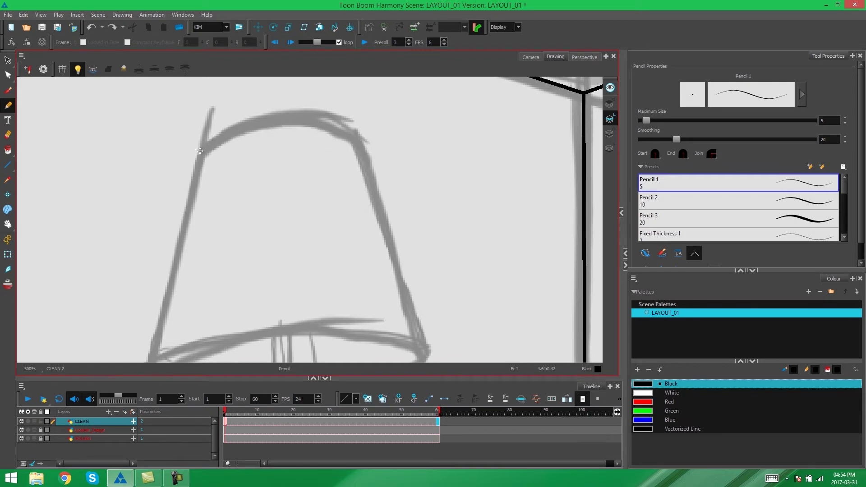
pyautogui.moveTo(218, 146); pyautogui.dragTo(359, 139)
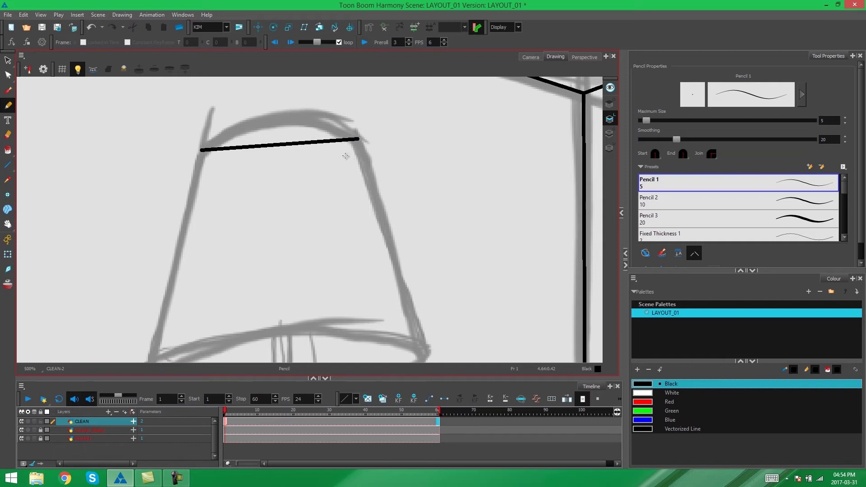
# Step: With the Contour Editor, pull the shade line's middle upward and adjust the right endpoint's Bezier handle
pyautogui.click(8, 75)
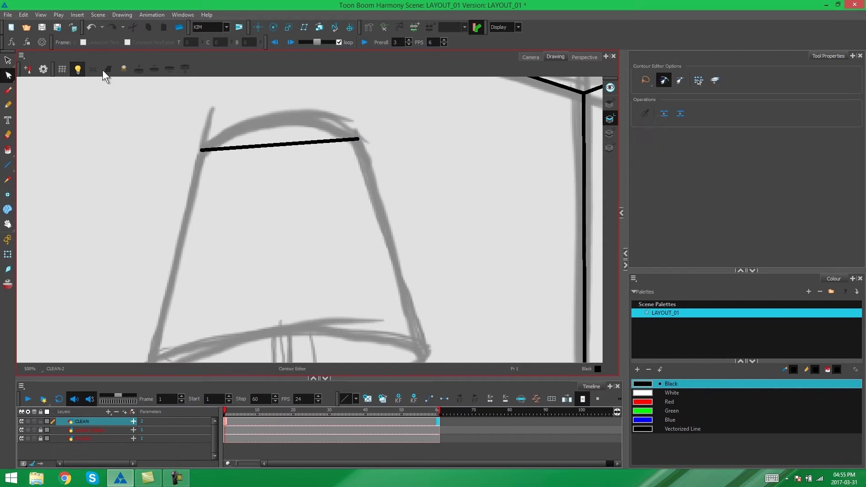
pyautogui.click(274, 146)
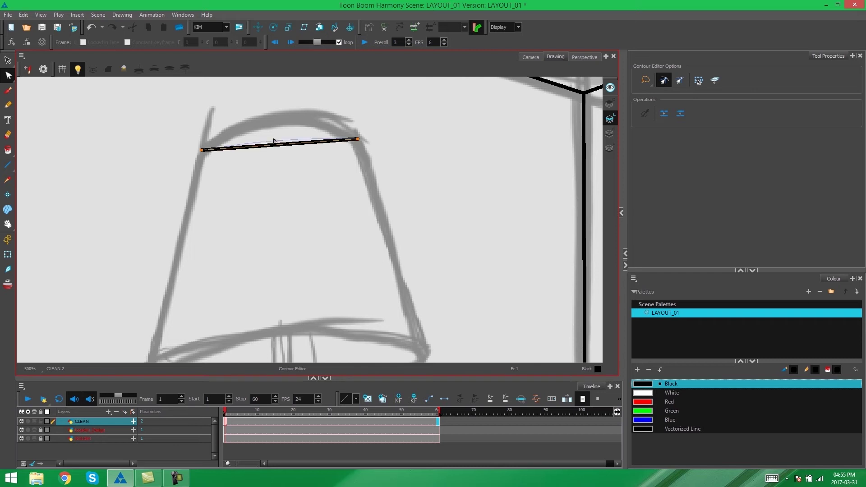
pyautogui.moveTo(274, 145); pyautogui.dragTo(272, 120)
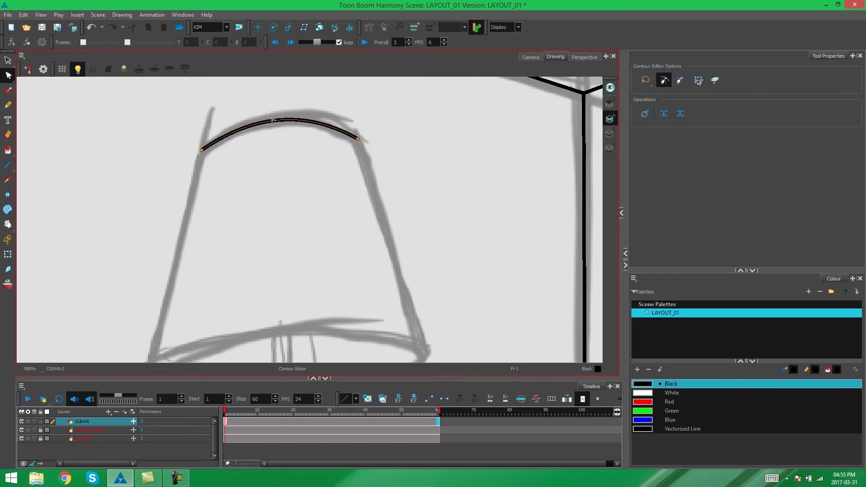
pyautogui.click(360, 142)
pyautogui.moveTo(310, 104); pyautogui.dragTo(242, 113)
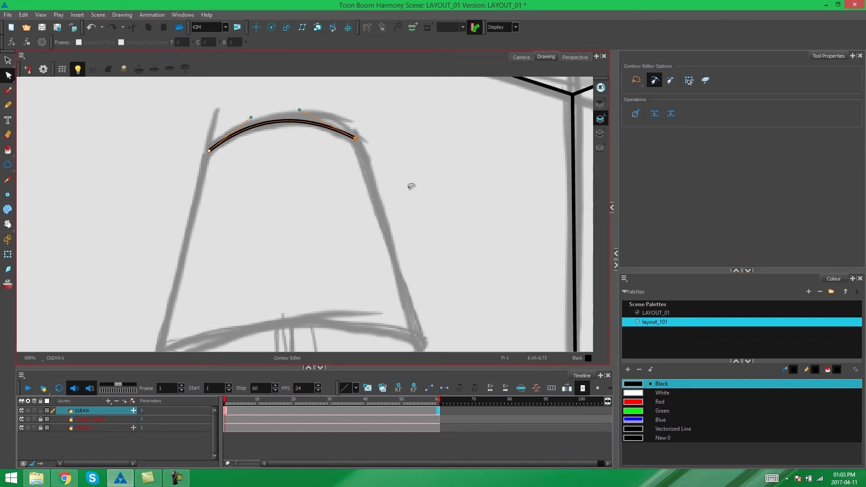
# Step: With the Pencil selected, change the stroke option and turn on Line Building Mode in Tool Properties
pyautogui.click(9, 106)
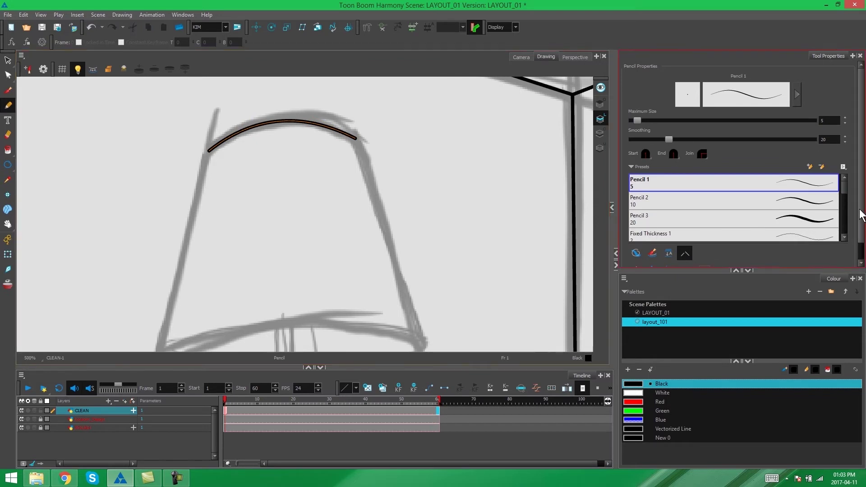
pyautogui.scroll(-2, 862, 237)
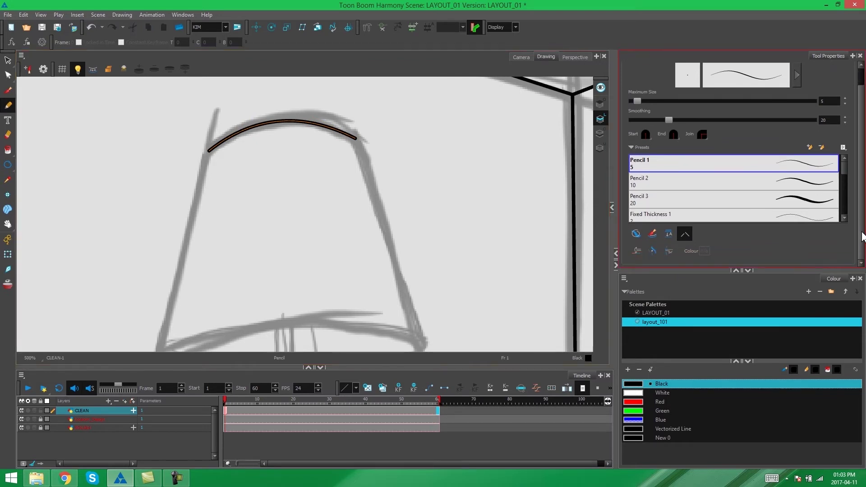
pyautogui.click(686, 233)
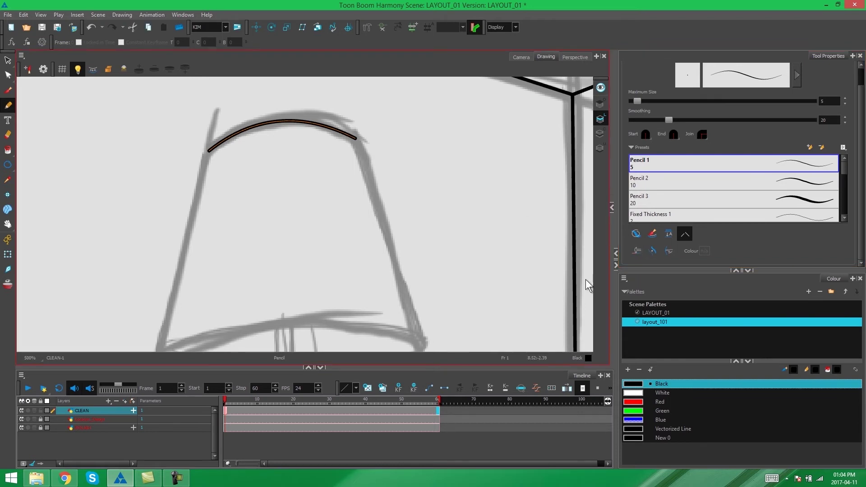
pyautogui.click(637, 253)
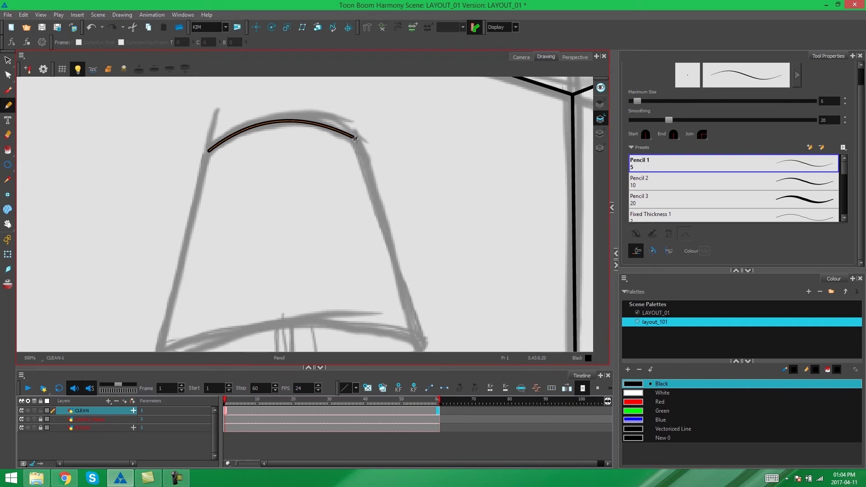
# Step: Draw the lampshade's right edge from the arc's end, then select the stroke to confirm it joined
pyautogui.moveTo(355, 137); pyautogui.dragTo(419, 342)
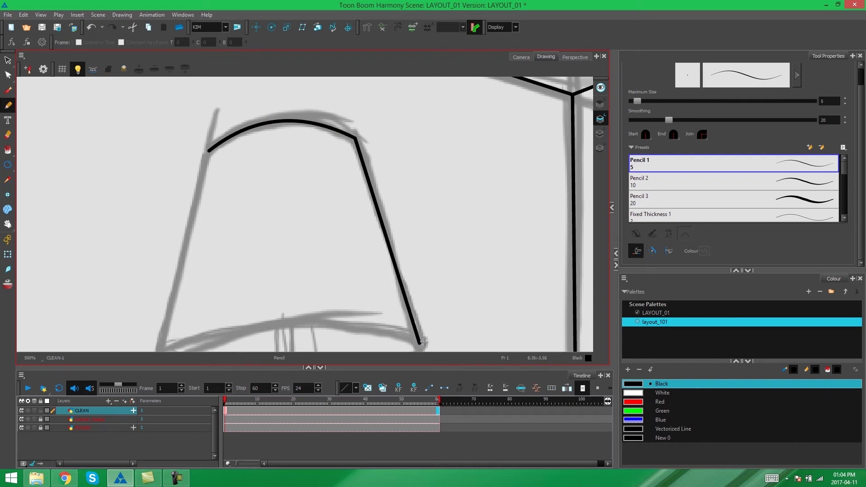
pyautogui.click(7, 60)
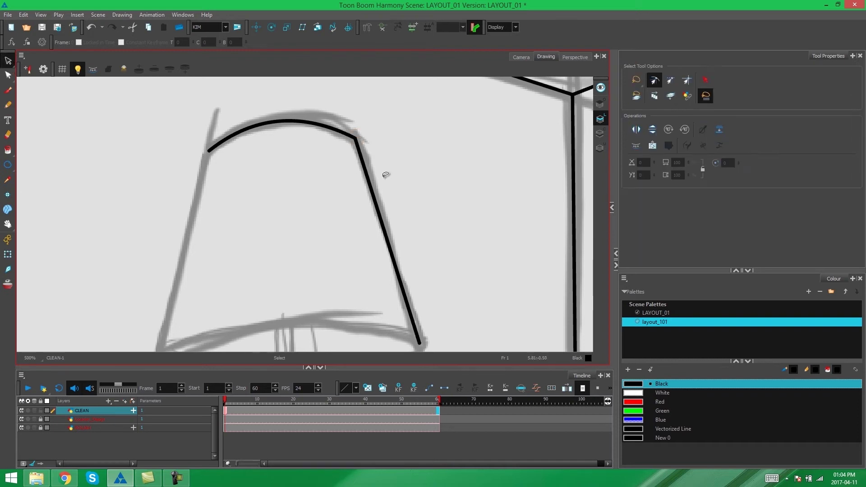
pyautogui.click(369, 172)
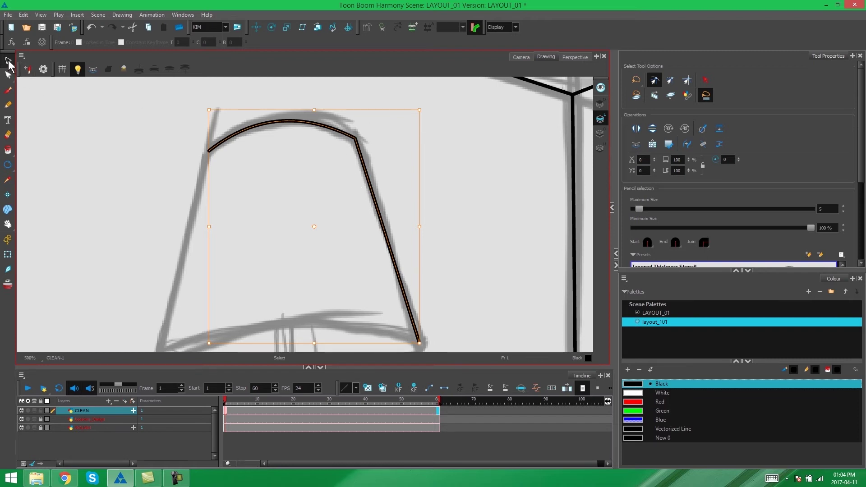
pyautogui.click(862, 189)
pyautogui.scroll(-6, 861, 189)
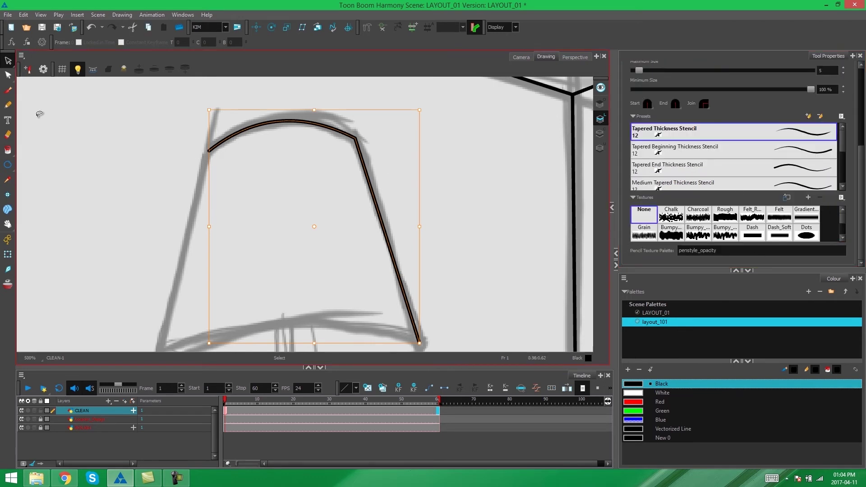
pyautogui.click(7, 105)
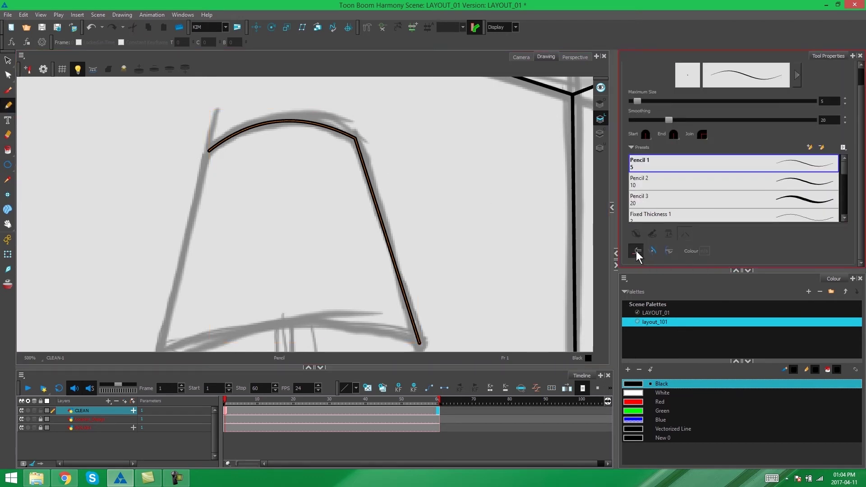
# Step: Zoom out from the lamp to bring the armchairs into view
pyautogui.hotkey('alt', 's')
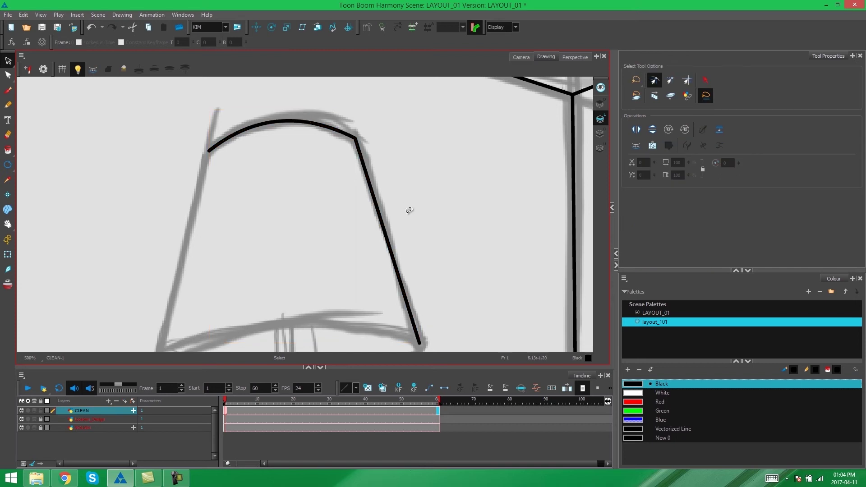
pyautogui.press('2')
pyautogui.press('2')
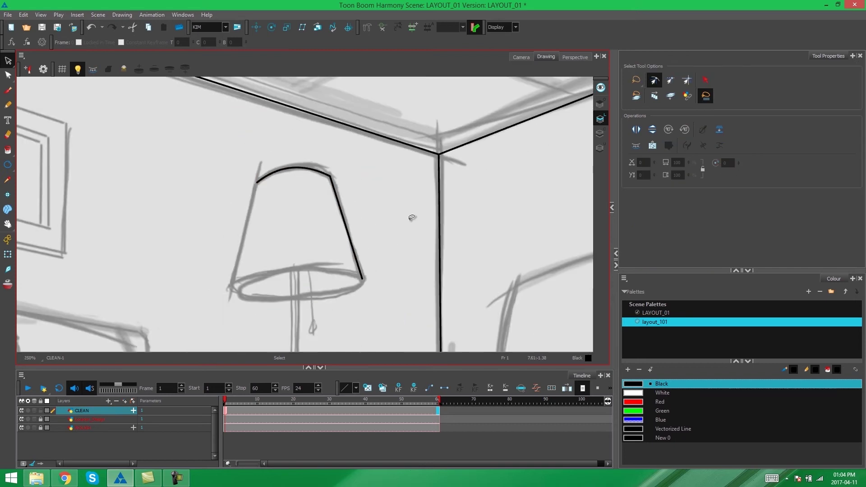
pyautogui.press('2')
pyautogui.scroll(-3, 368, 226)
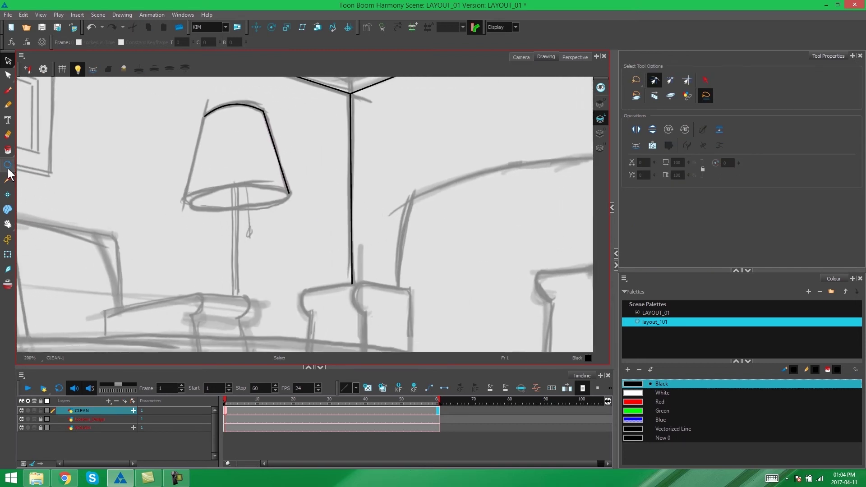
# Step: Draw a trial polyline along the armchair back's left edge, bend it, then undo it
pyautogui.moveTo(9, 165); pyautogui.dragTo(26, 190)
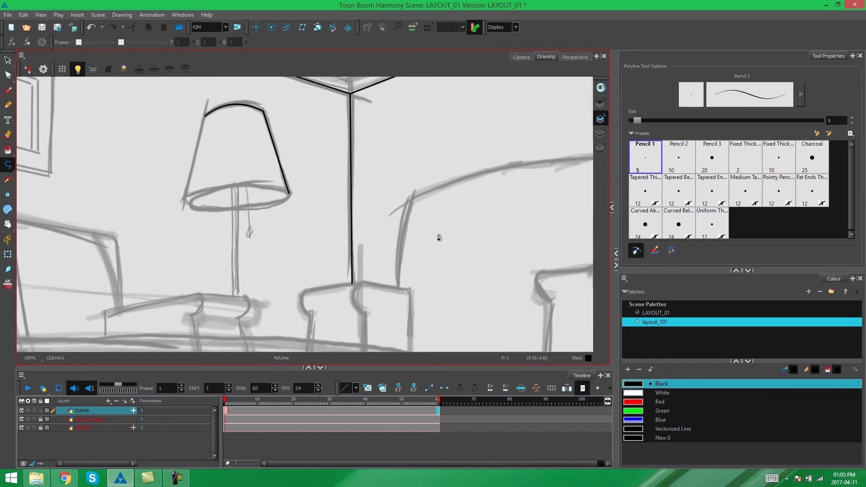
pyautogui.scroll(2, 456, 222)
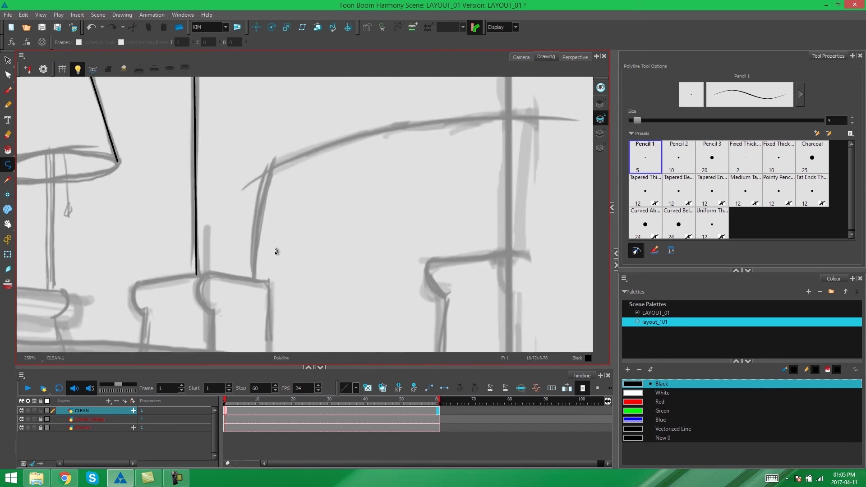
pyautogui.scroll(2, 253, 253)
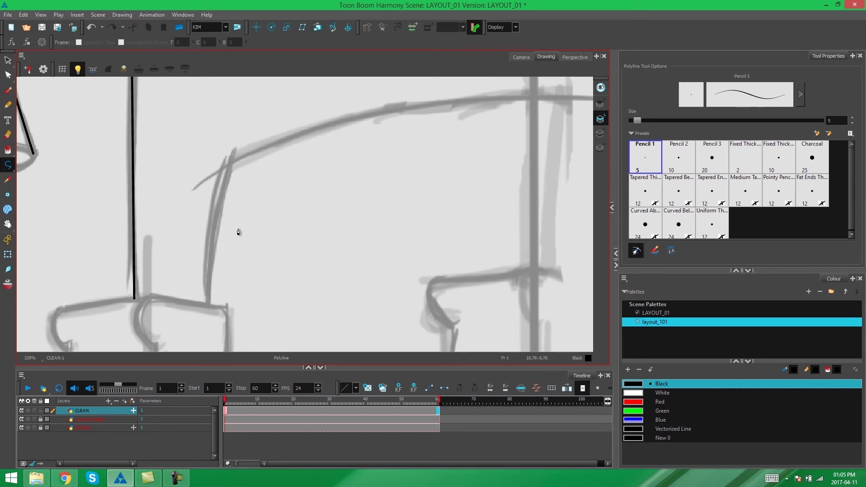
pyautogui.hscroll(1, 239, 233)
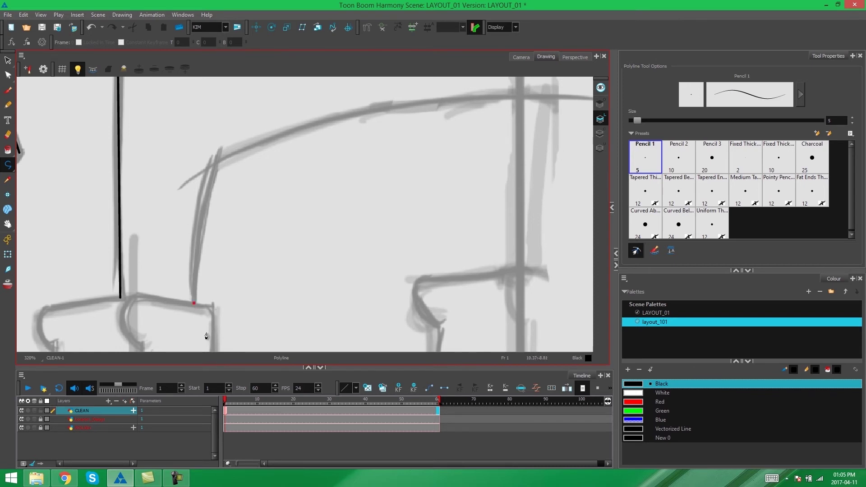
pyautogui.click(216, 165)
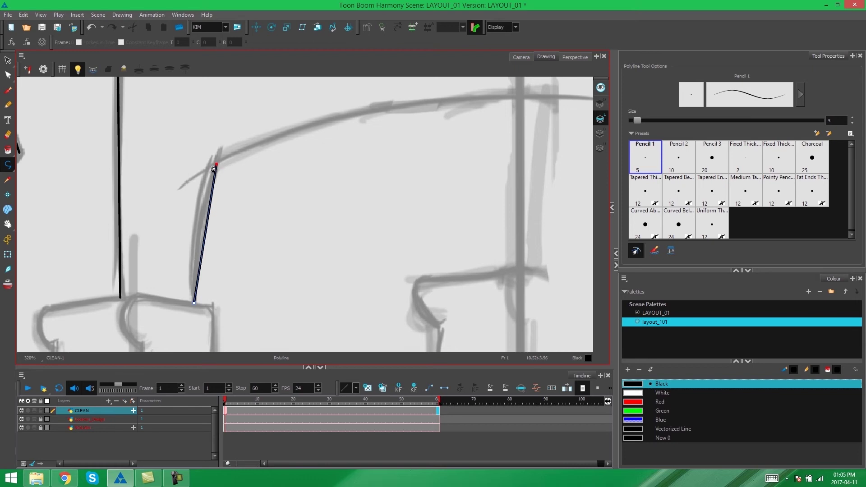
pyautogui.click(7, 75)
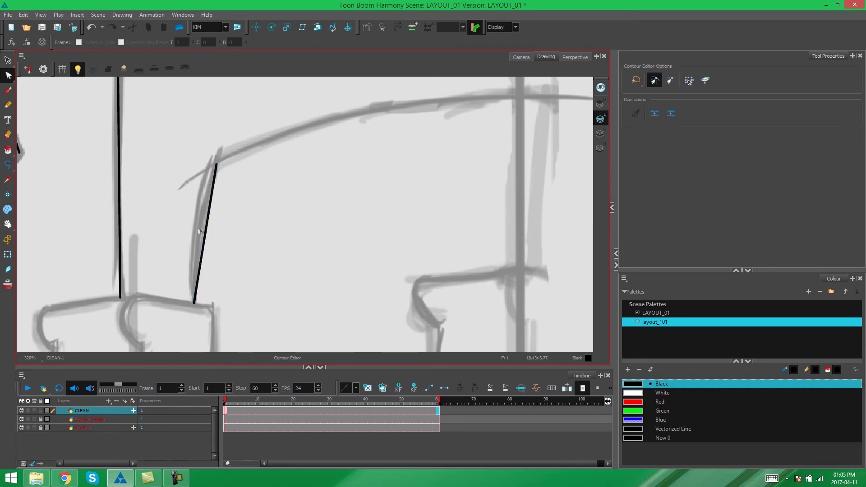
pyautogui.moveTo(205, 229); pyautogui.dragTo(197, 235)
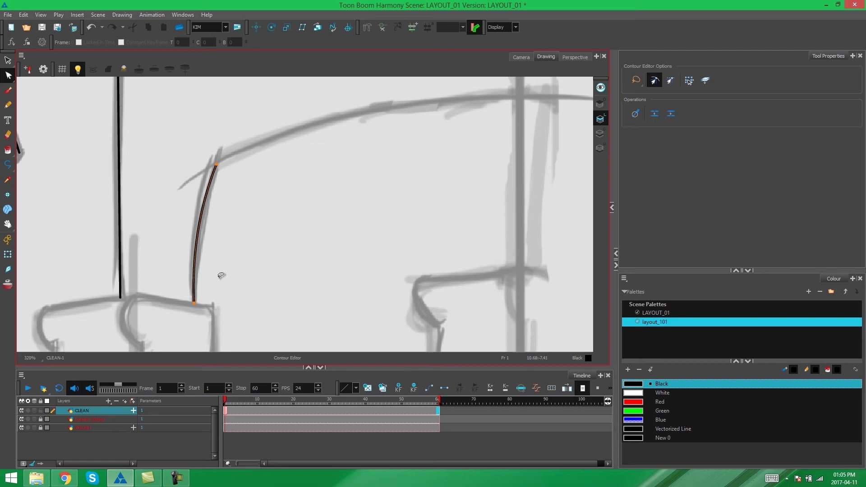
pyautogui.hotkey('ctrl', 'z')
pyautogui.hotkey('ctrl', 'z')
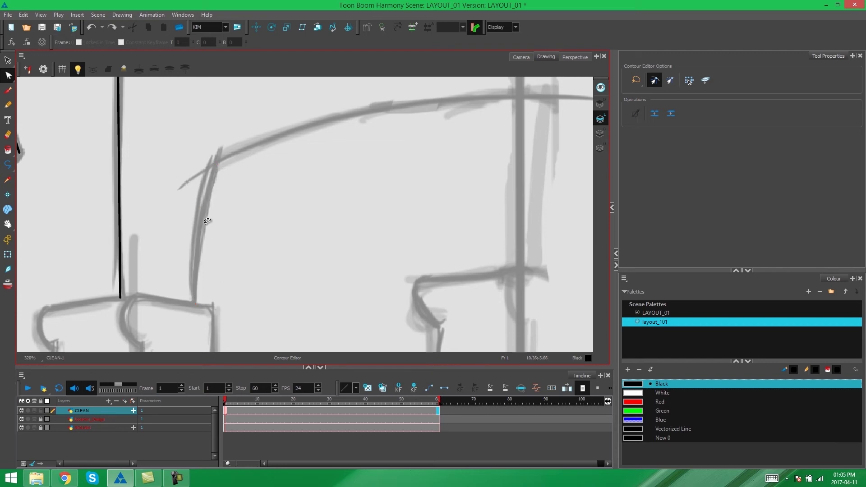
# Step: Draw Bezier polyline points curving up the armchair back's left edge
pyautogui.click(7, 165)
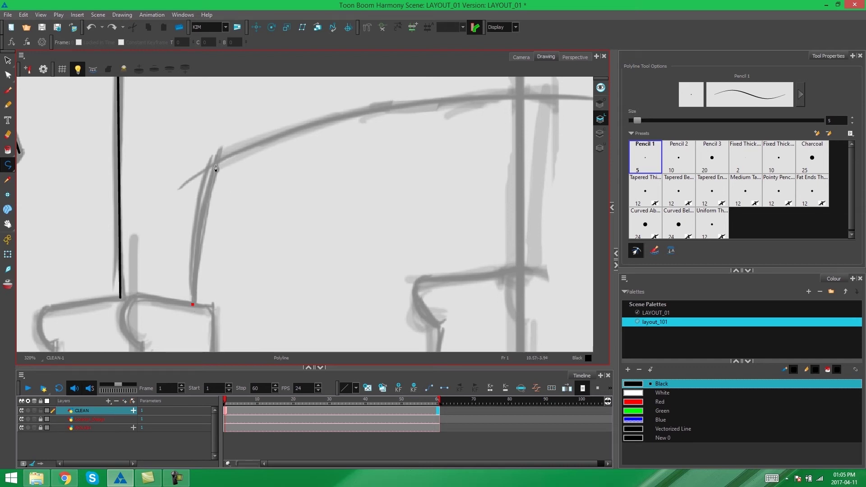
pyautogui.moveTo(220, 168)
pyautogui.mouseDown()
pyautogui.moveTo(237, 143)
pyautogui.moveTo(232, 113)
pyautogui.mouseUp()
pyautogui.moveTo(320, 179); pyautogui.dragTo(279, 186)
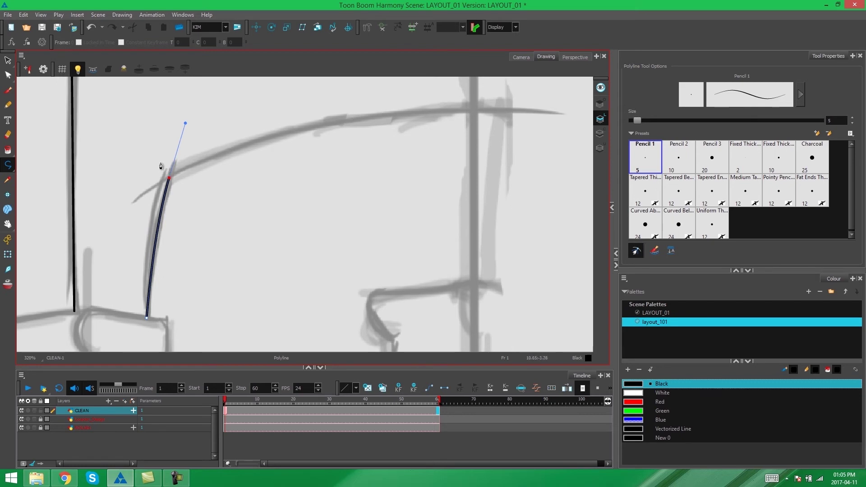
# Step: Pan along and extend the line across the chair back's curved top, committing it
pyautogui.press('space')
pyautogui.moveTo(425, 144); pyautogui.dragTo(406, 164)
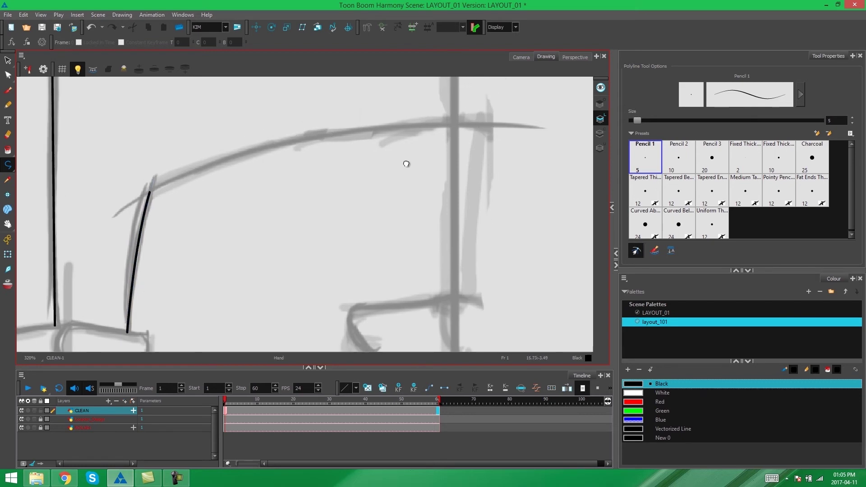
pyautogui.moveTo(454, 128)
pyautogui.mouseDown()
pyautogui.moveTo(474, 131)
pyautogui.moveTo(466, 129)
pyautogui.moveTo(467, 149)
pyautogui.mouseUp()
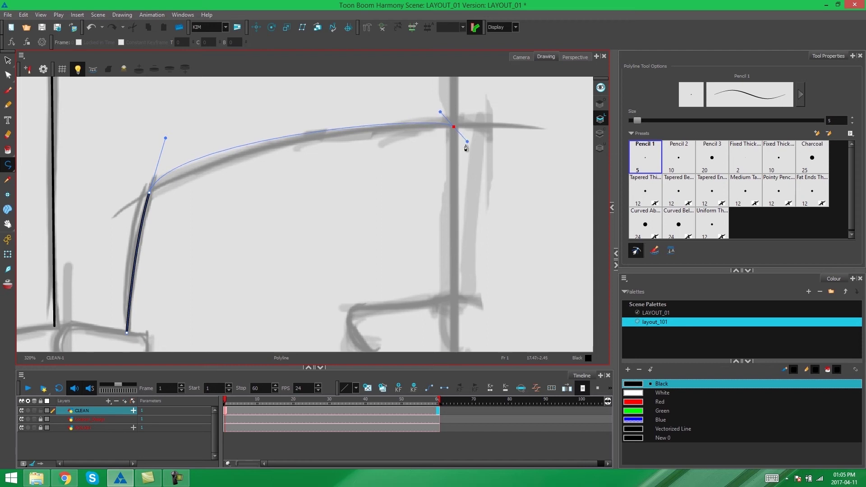
pyautogui.press('Return')
pyautogui.press('space')
pyautogui.moveTo(326, 177); pyautogui.dragTo(352, 172)
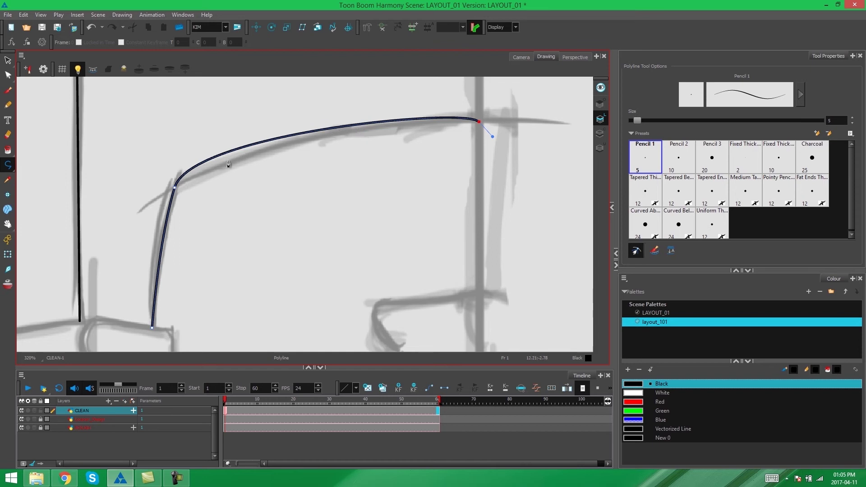
# Step: Pull a Bezier handle out of the armchair-back curve's corner point
pyautogui.click(8, 76)
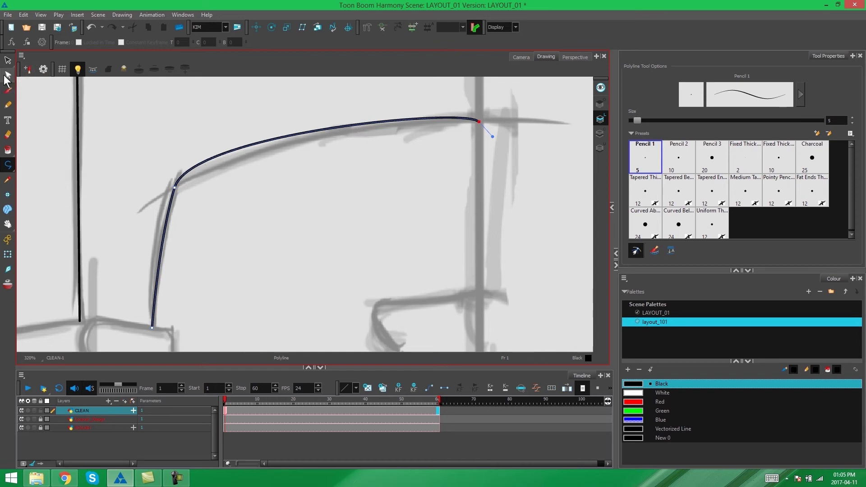
pyautogui.click(186, 174)
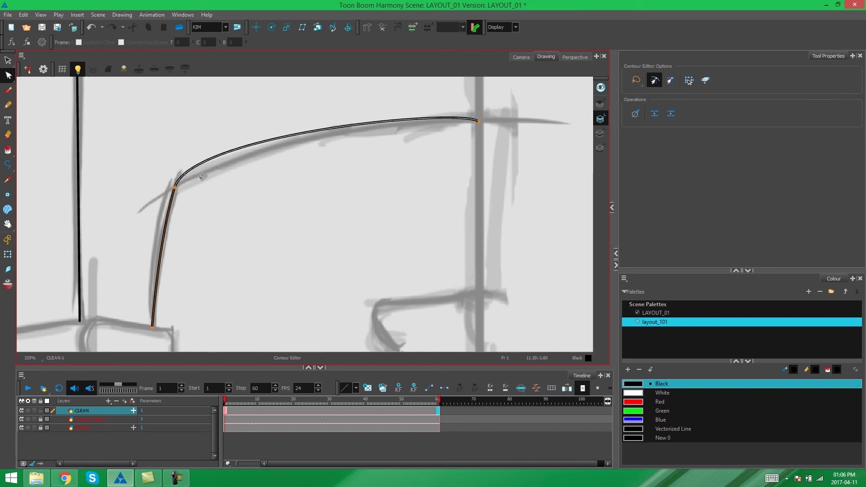
pyautogui.scroll(1, 203, 196)
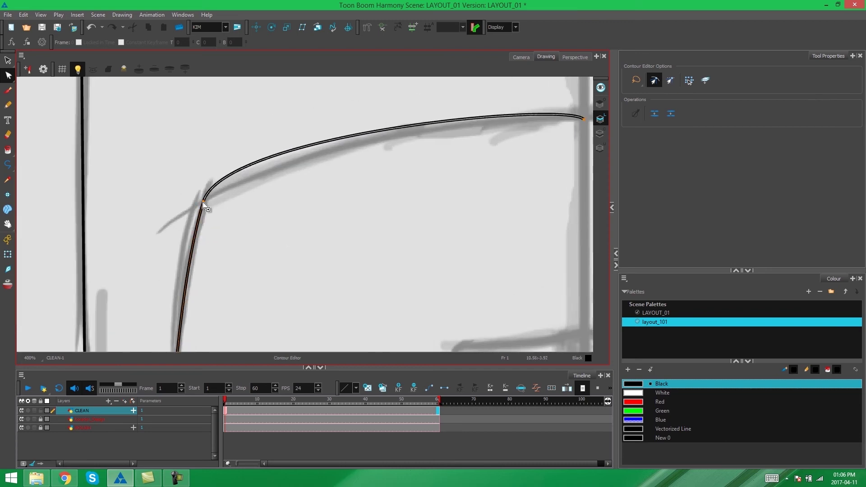
pyautogui.click(204, 203)
pyautogui.moveTo(205, 203); pyautogui.dragTo(243, 150)
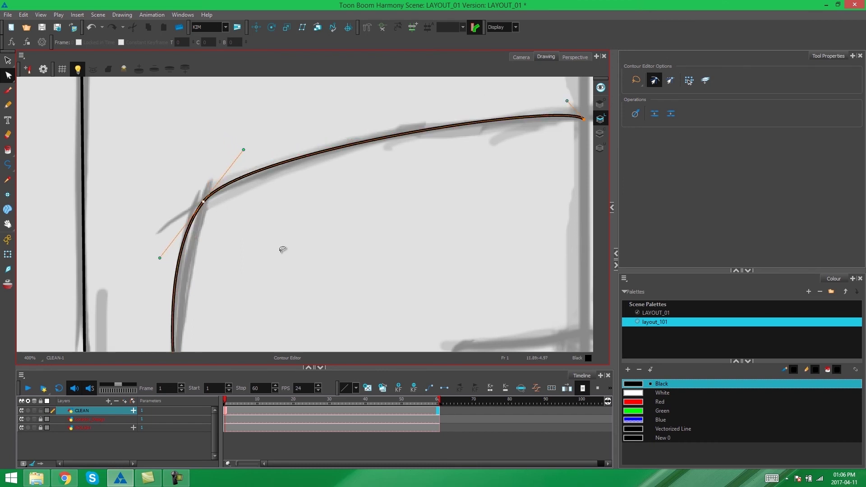
pyautogui.click(214, 225)
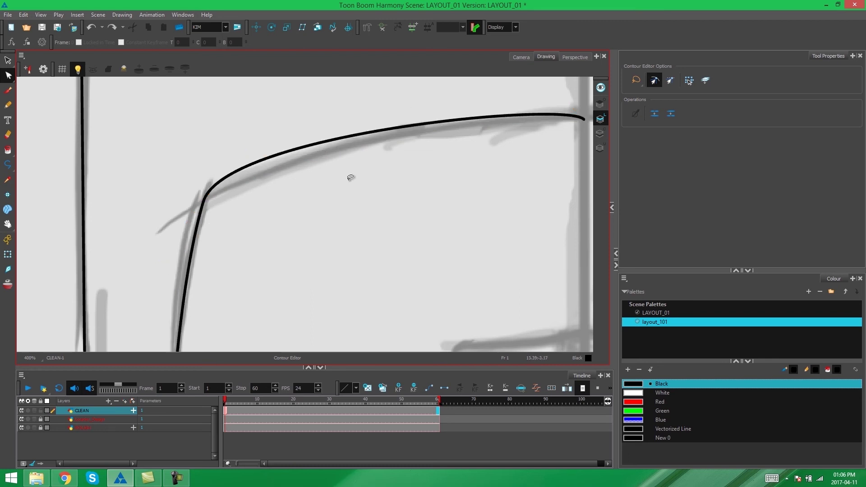
# Step: Re-bend the curve near its corner and flatten its right end to match the sketch
pyautogui.click(205, 202)
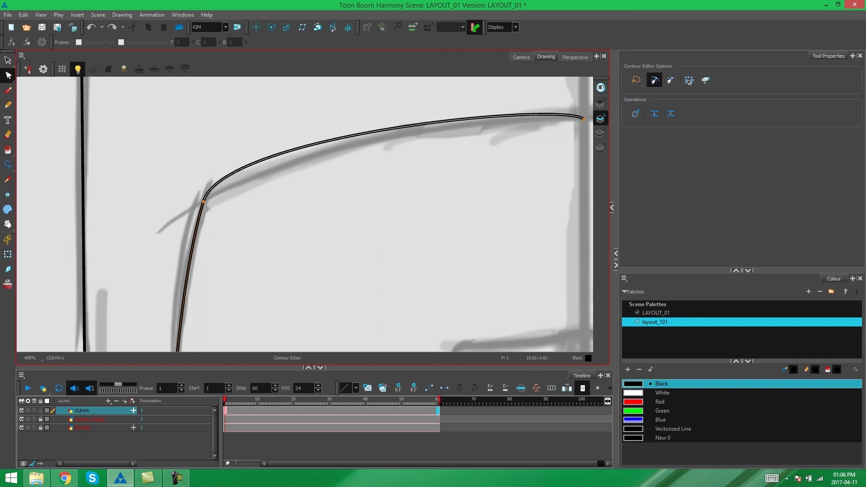
pyautogui.click(205, 203)
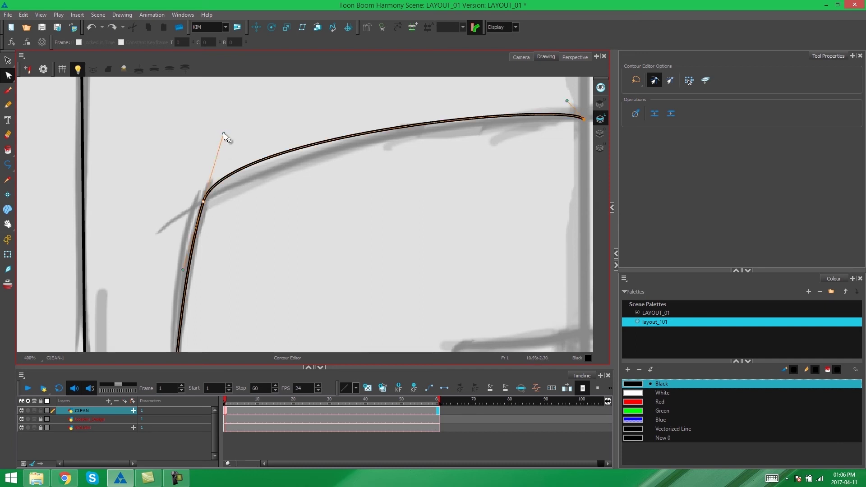
pyautogui.moveTo(224, 134); pyautogui.dragTo(276, 143)
pyautogui.moveTo(445, 179); pyautogui.dragTo(300, 201)
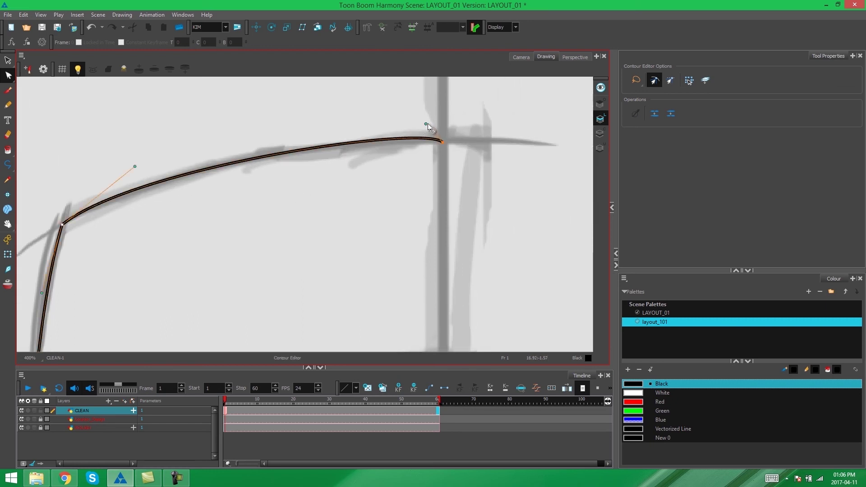
pyautogui.moveTo(426, 126); pyautogui.dragTo(391, 133)
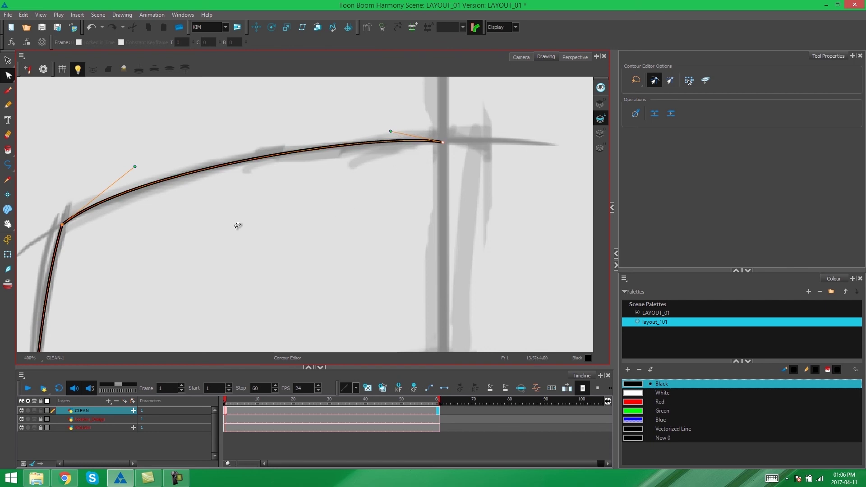
pyautogui.press('2')
pyautogui.press('2')
pyautogui.moveTo(242, 226); pyautogui.dragTo(292, 196)
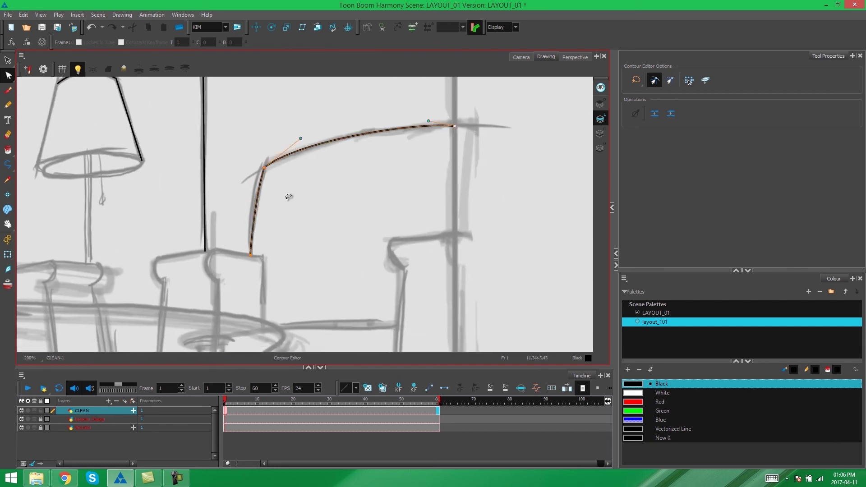
# Step: Draw an ellipse over the lampshade's bottom rim
pyautogui.press('1')
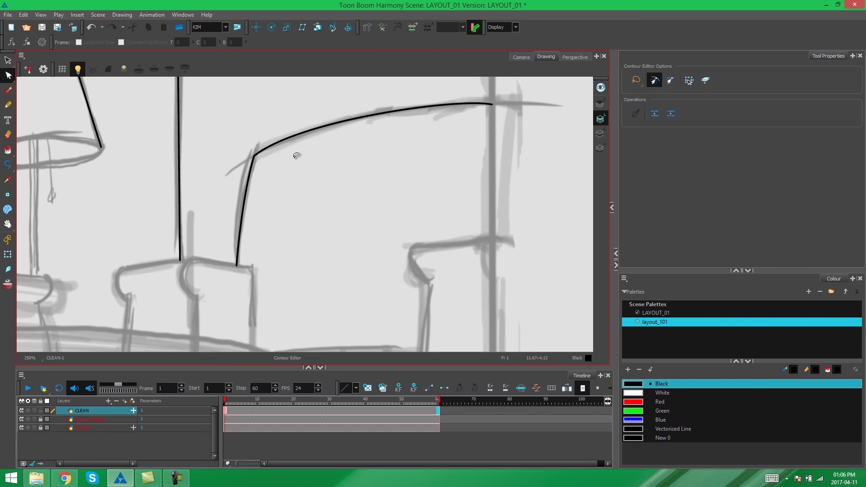
pyautogui.moveTo(296, 156); pyautogui.dragTo(304, 189)
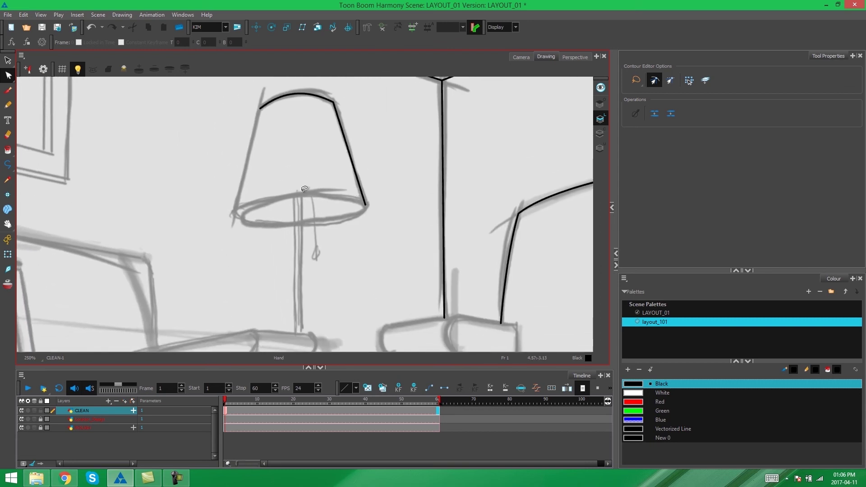
pyautogui.scroll(3, 305, 189)
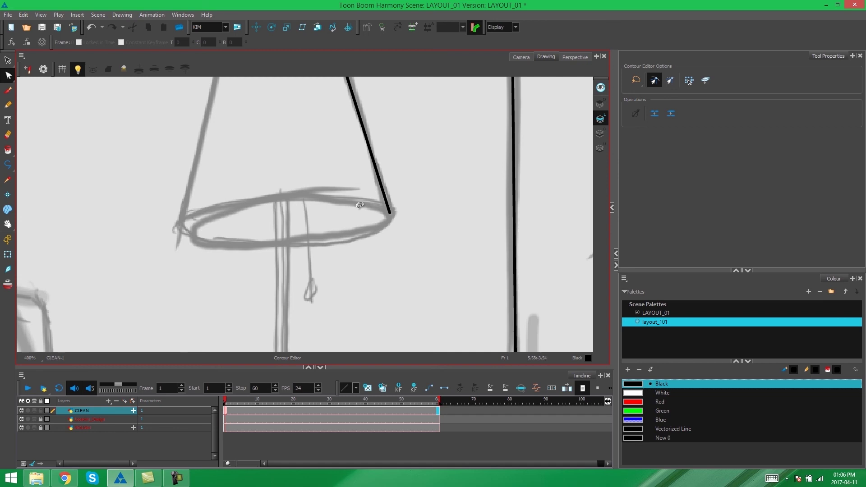
pyautogui.click(9, 166)
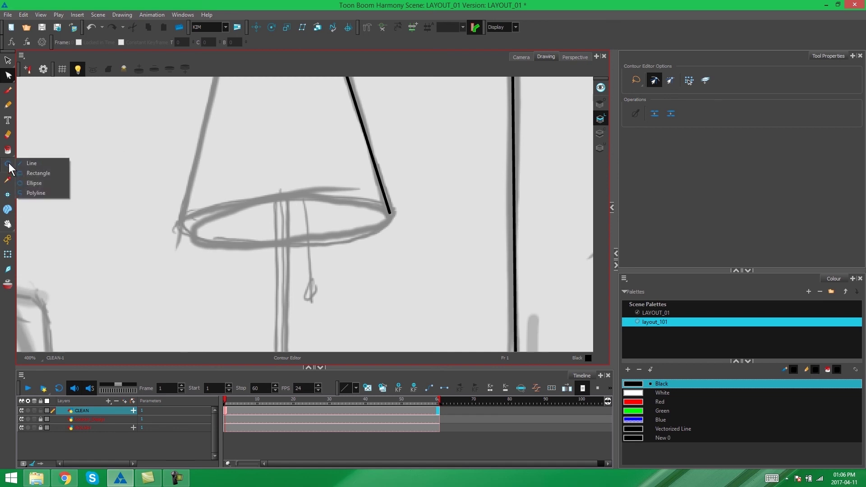
pyautogui.click(27, 183)
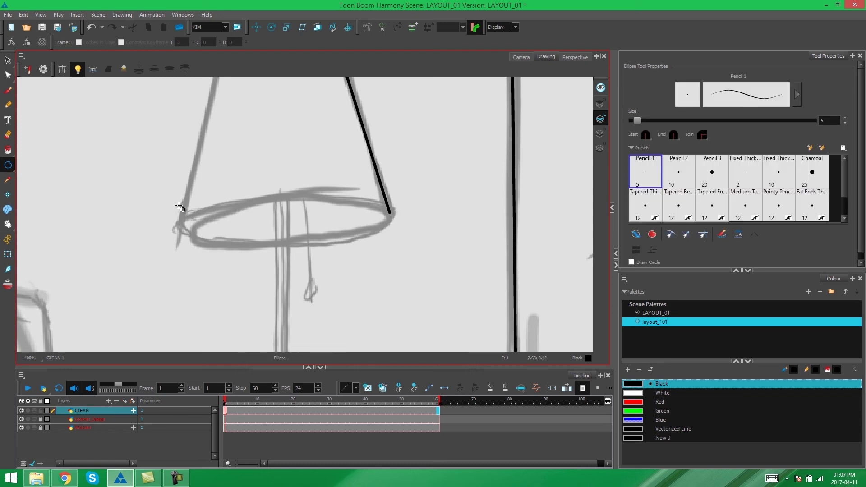
pyautogui.moveTo(180, 208); pyautogui.dragTo(387, 252)
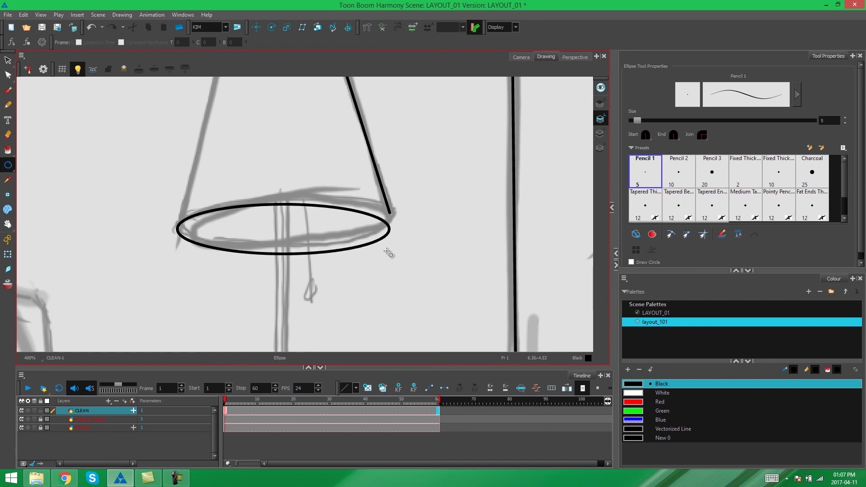
# Step: Move the ellipse up onto the rim and nudge it into alignment
pyautogui.click(6, 62)
pyautogui.click(316, 206)
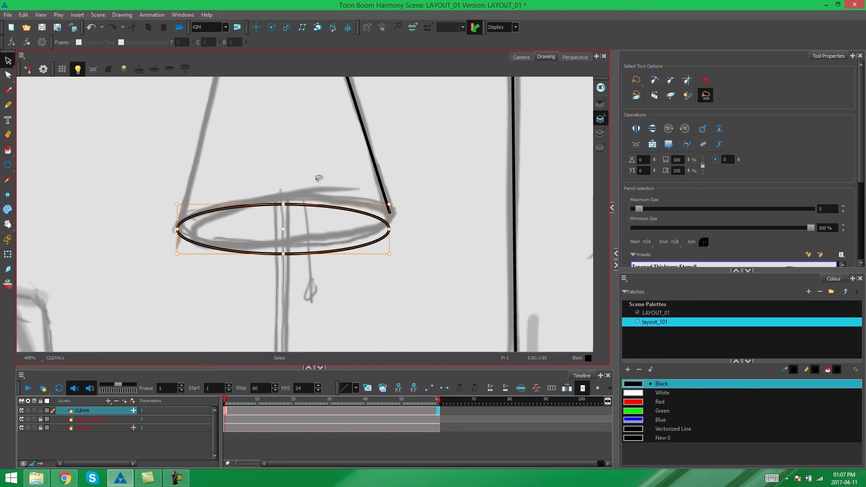
pyautogui.click(353, 206)
pyautogui.moveTo(353, 206); pyautogui.dragTo(352, 200)
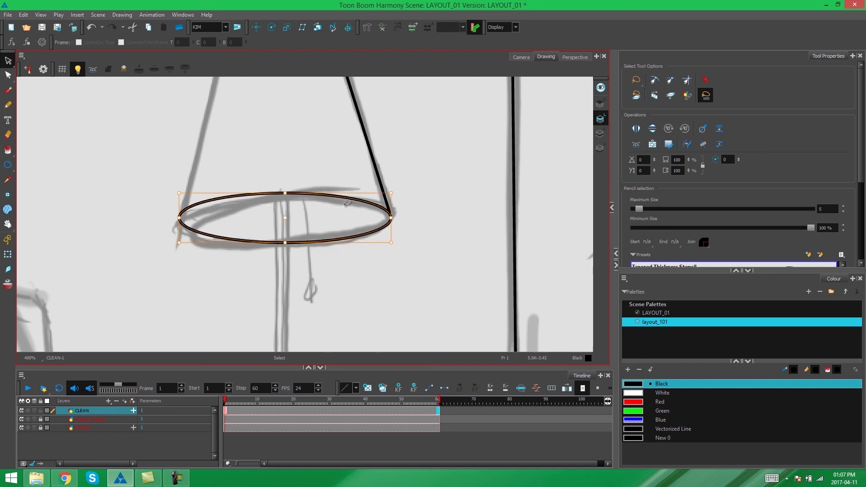
pyautogui.moveTo(178, 204); pyautogui.dragTo(180, 207)
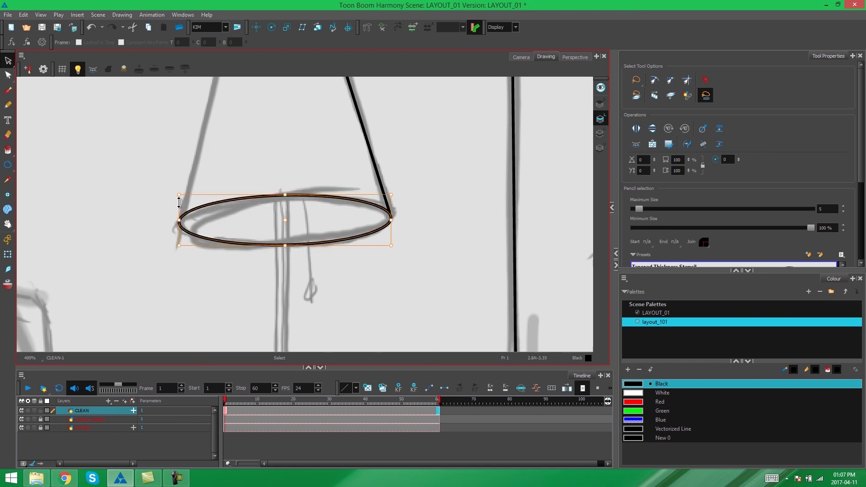
pyautogui.click(241, 153)
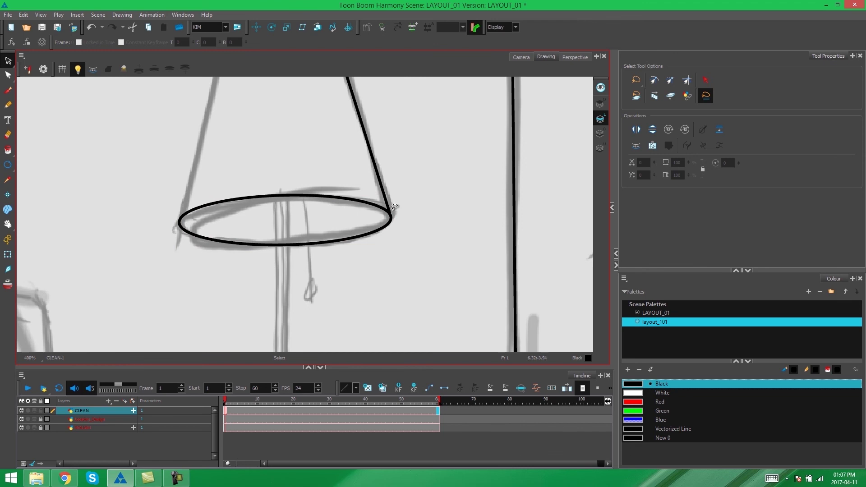
# Step: Zoom out and pan to view the whole room sketch, ceiling included
pyautogui.press('2')
pyautogui.press('2')
pyautogui.press('2')
pyautogui.press('2')
pyautogui.press('2')
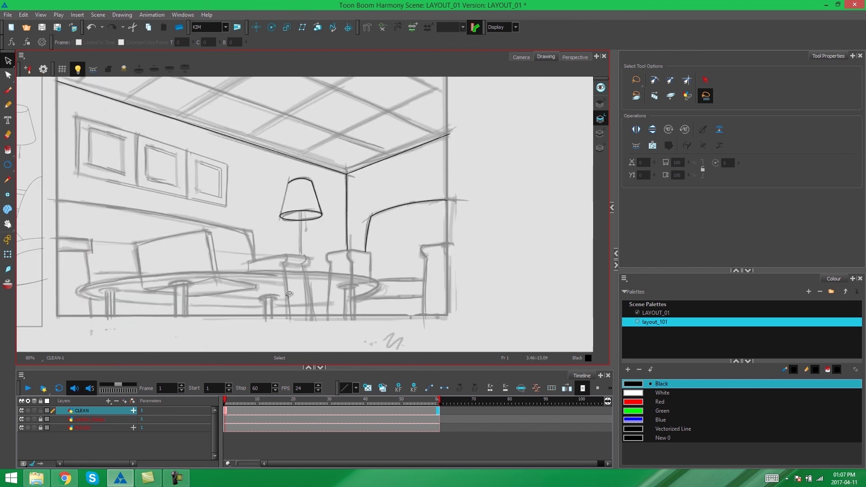
pyautogui.moveTo(271, 213)
pyautogui.mouseDown()
pyautogui.moveTo(329, 219)
pyautogui.moveTo(328, 235)
pyautogui.mouseUp()
pyautogui.press('1')
pyautogui.press('1')
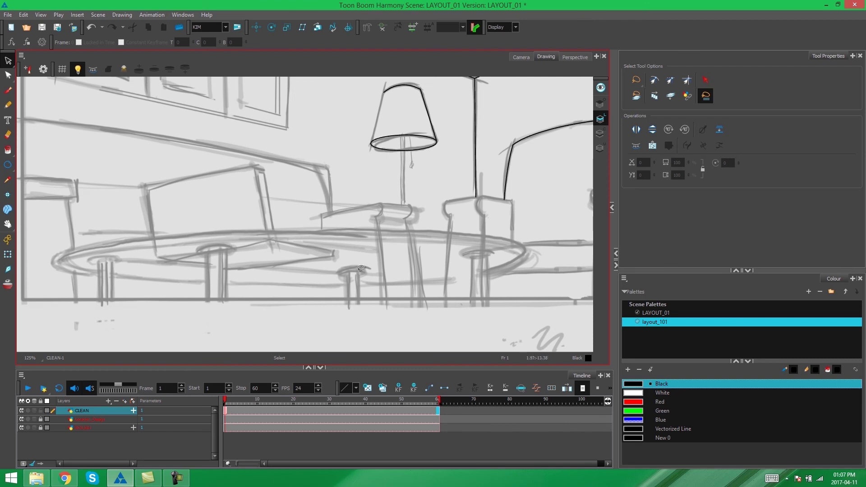
pyautogui.press('2')
pyautogui.press('2')
pyautogui.moveTo(394, 204); pyautogui.dragTo(405, 225)
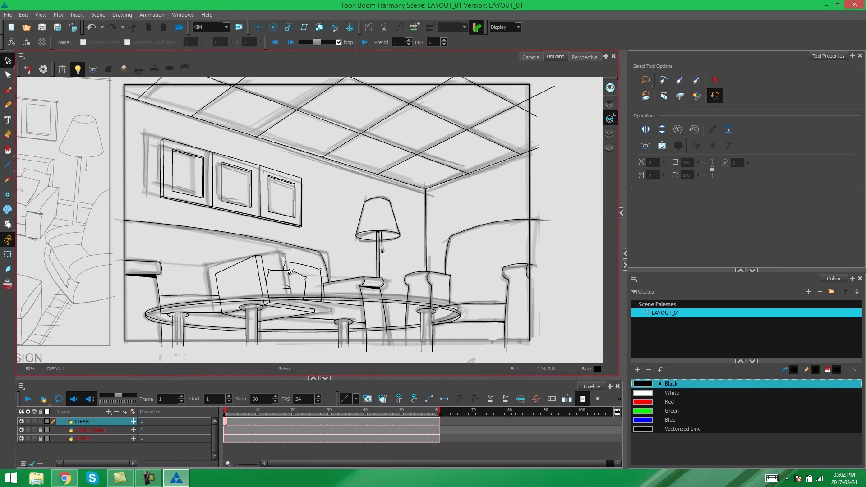
# Step: Hide the rough sketch layer and pan between the clean line art and location design
pyautogui.click(21, 438)
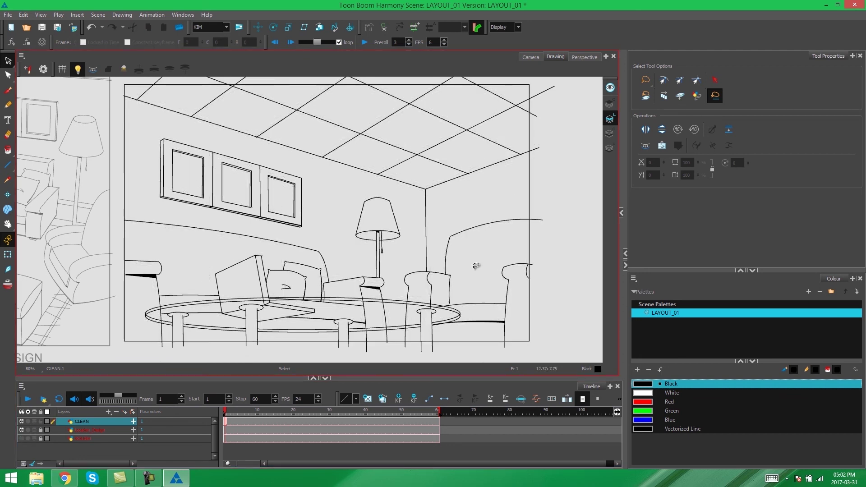
pyautogui.scroll(-2, 451, 261)
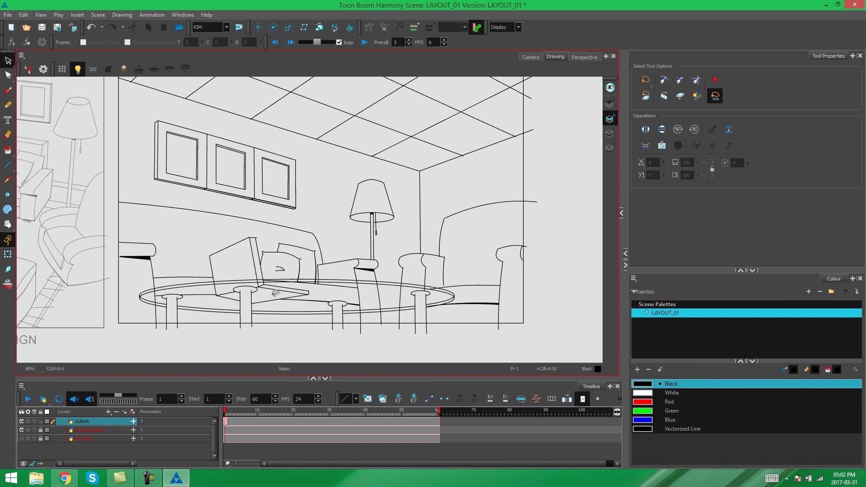
pyautogui.scroll(-2, 243, 280)
pyautogui.moveTo(239, 277); pyautogui.dragTo(347, 271)
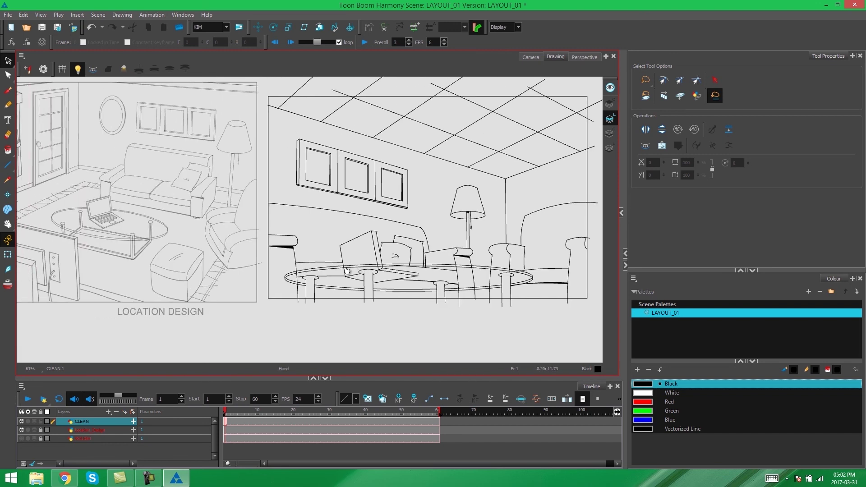
pyautogui.moveTo(431, 234)
pyautogui.mouseDown()
pyautogui.moveTo(514, 246)
pyautogui.moveTo(291, 248)
pyautogui.mouseUp()
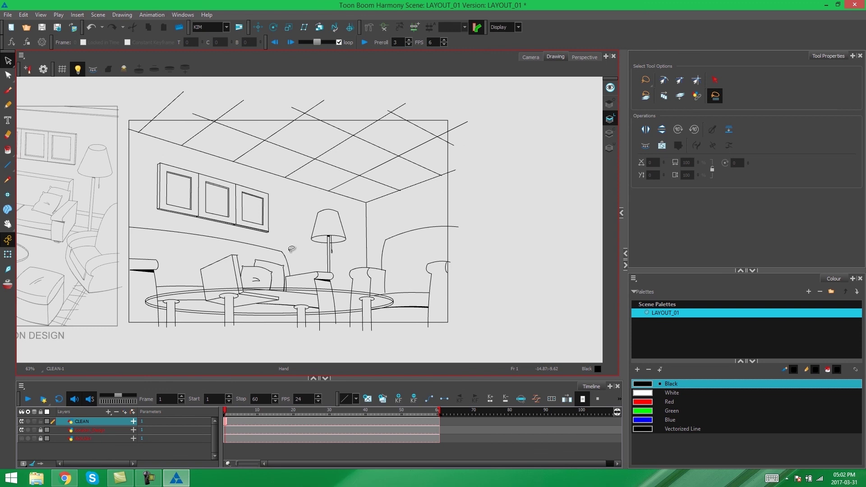
pyautogui.scroll(1, 292, 248)
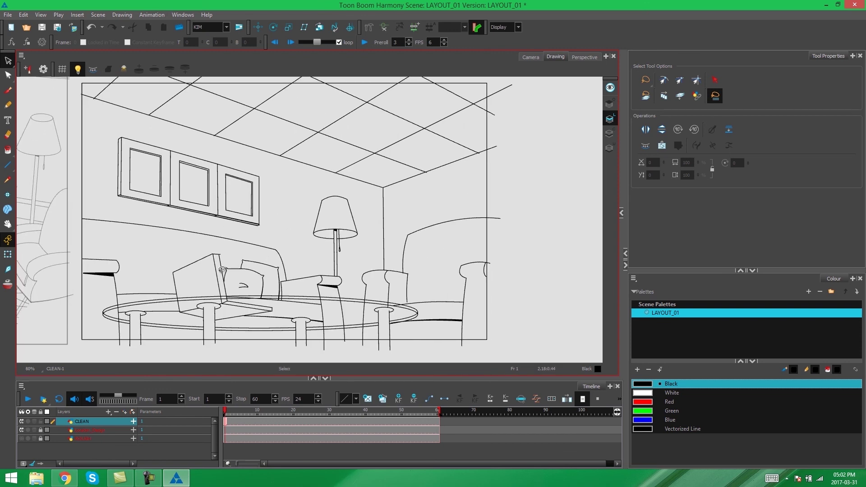